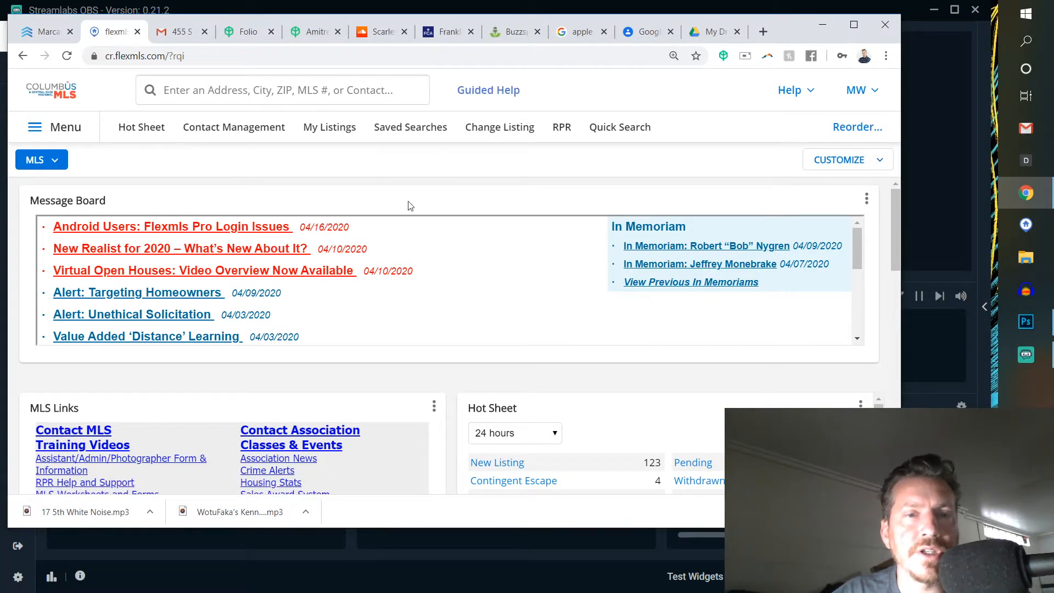
- Open a quick search and switch its property type to 1 - Residential
left_click(343, 97)
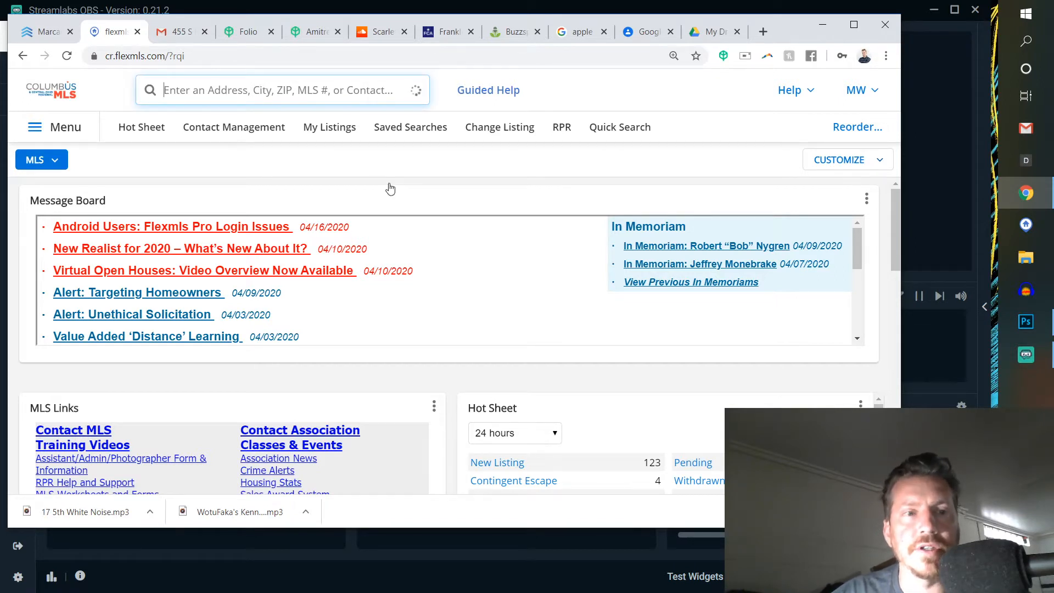
left_click(606, 128)
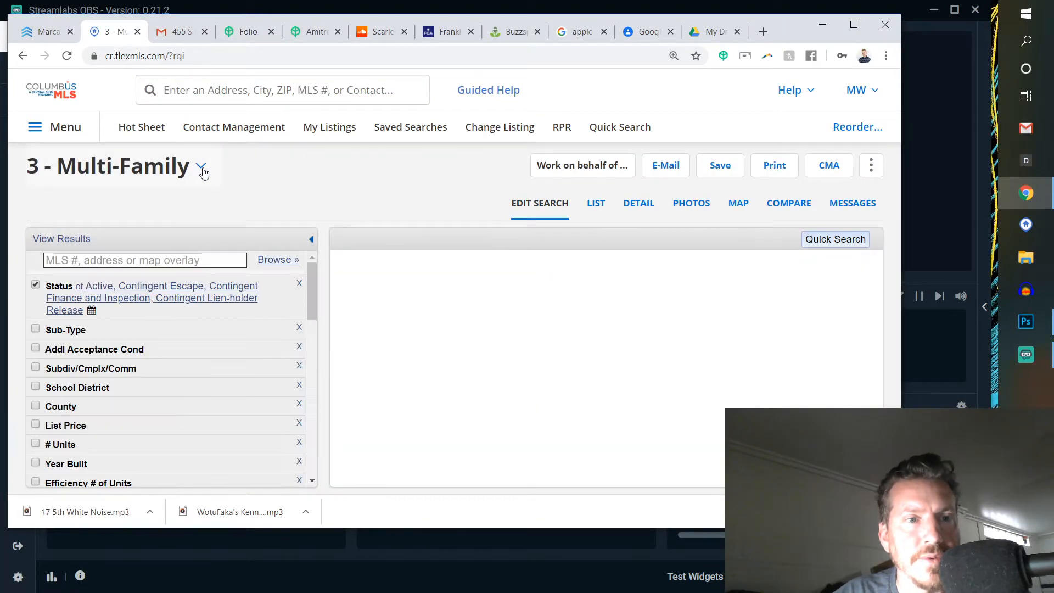
left_click(203, 172)
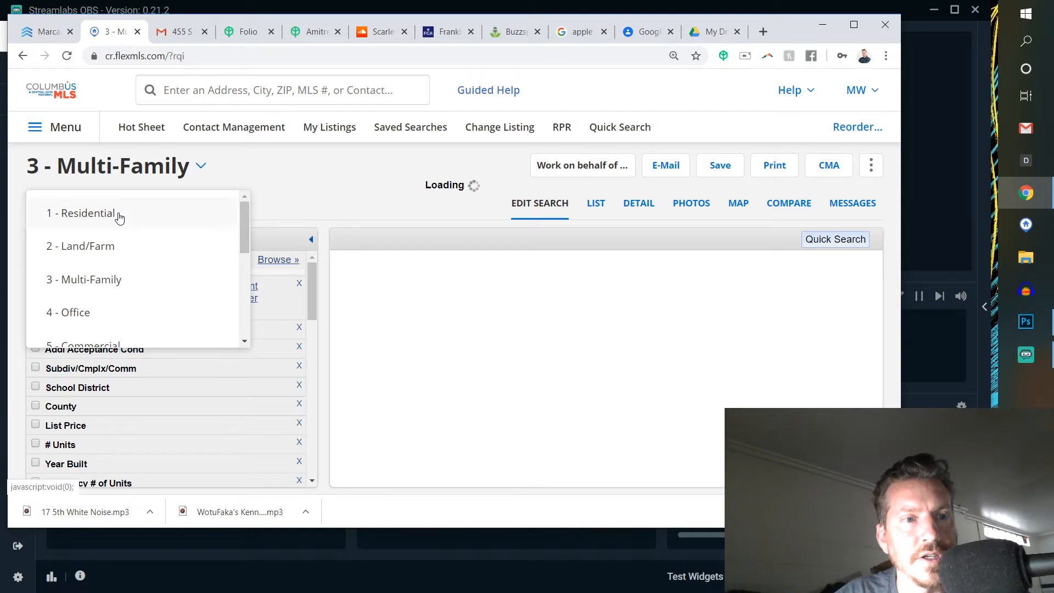
left_click(117, 214)
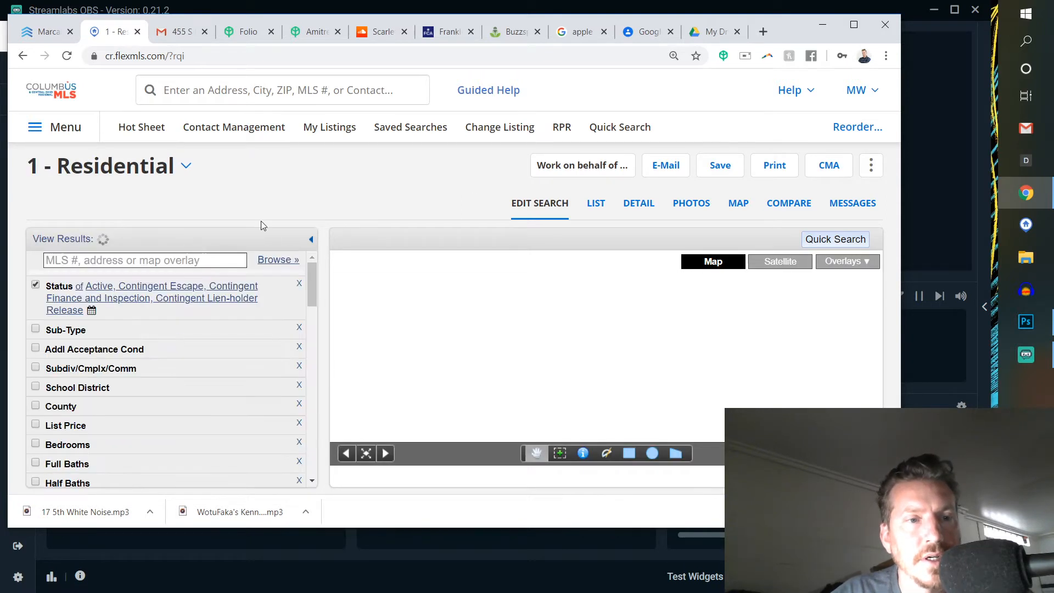
- Limit the search's listing status to Closed only
left_click(277, 304)
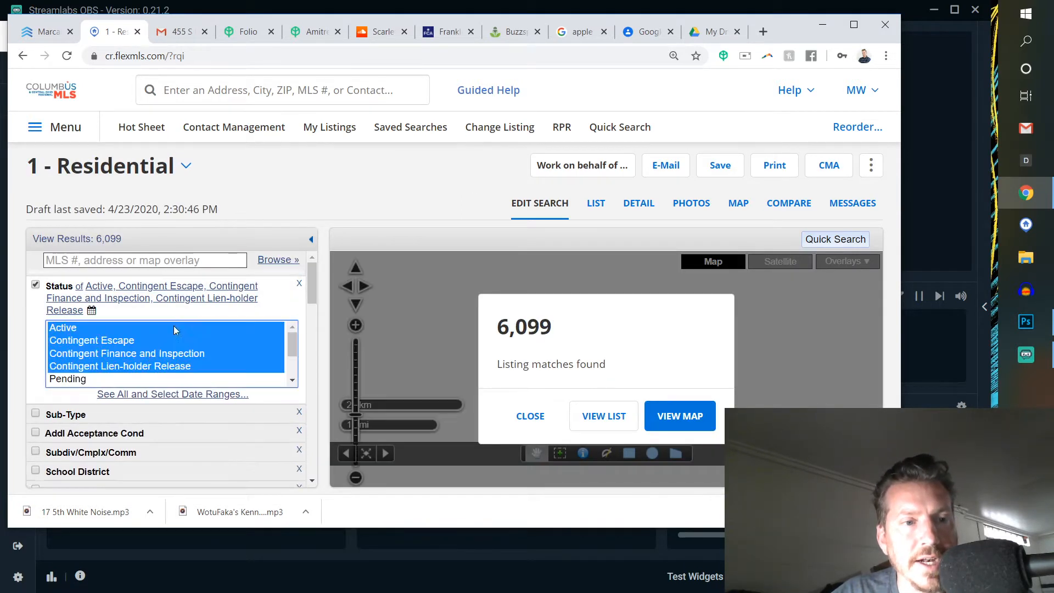
scroll(132, 356, "down", 2)
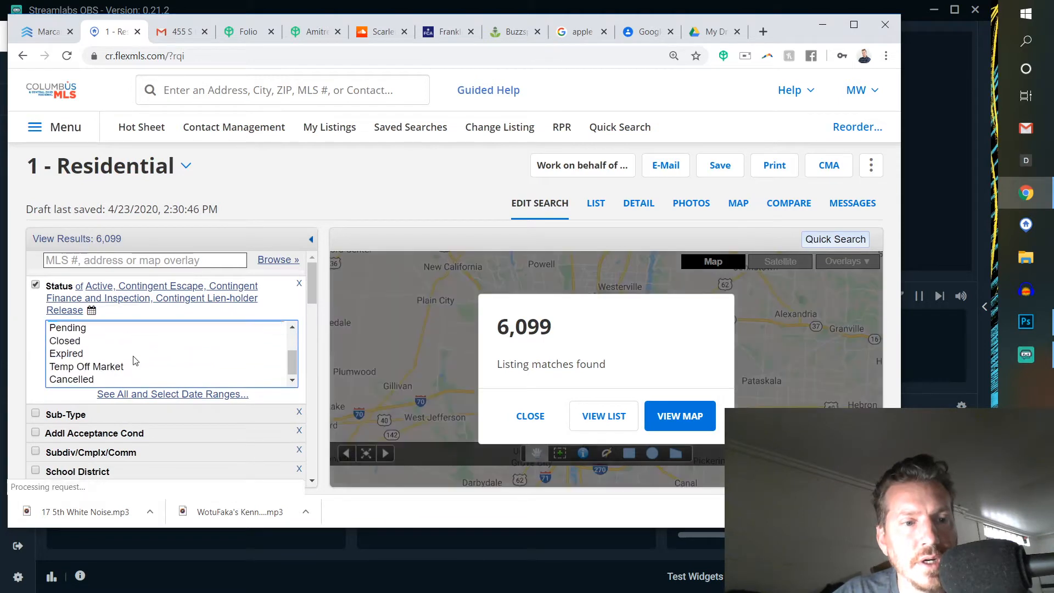
left_click(88, 341)
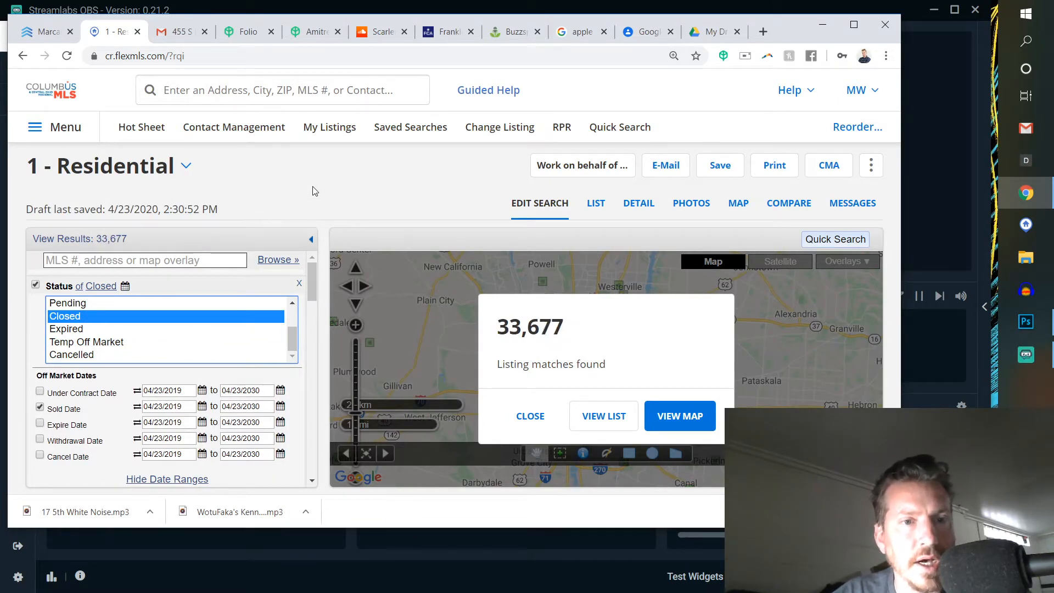
left_click(352, 205)
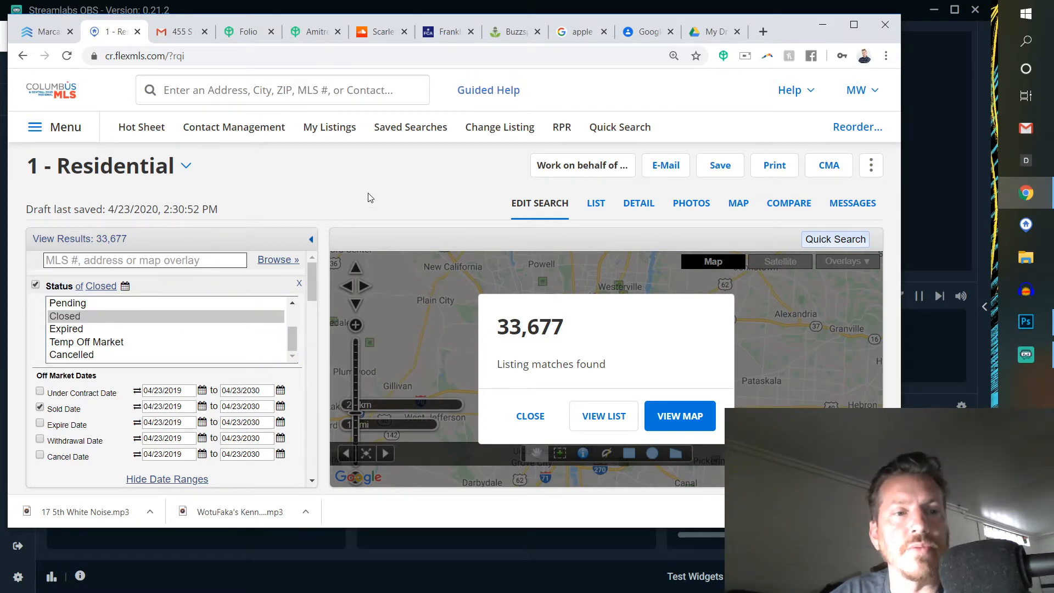
- Restrict the property sub-type to Single Family Freestanding
left_click_drag(311, 288, 311, 317)
left_click(220, 351)
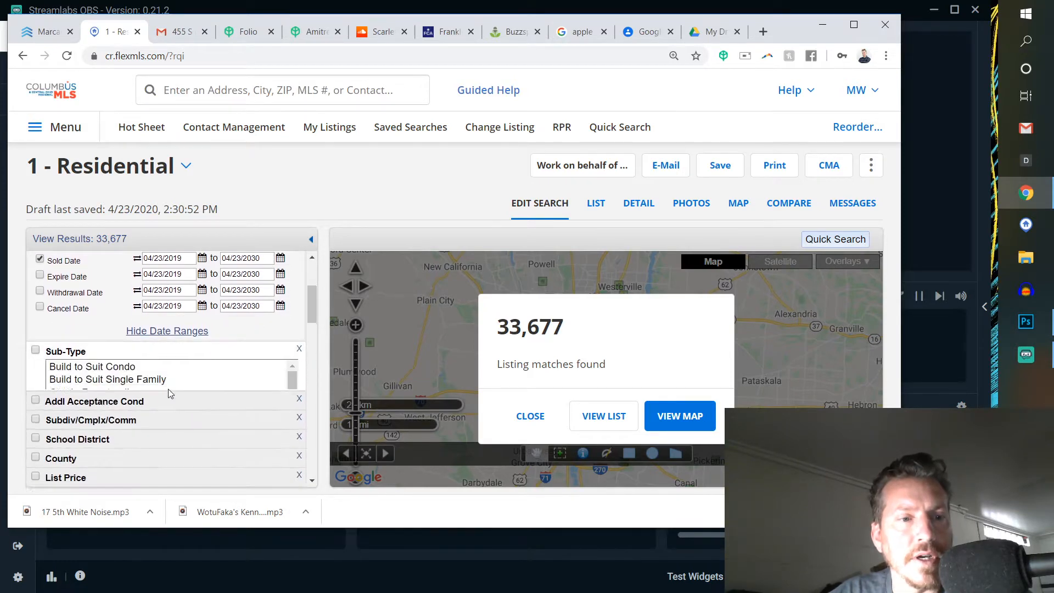
left_click(157, 420)
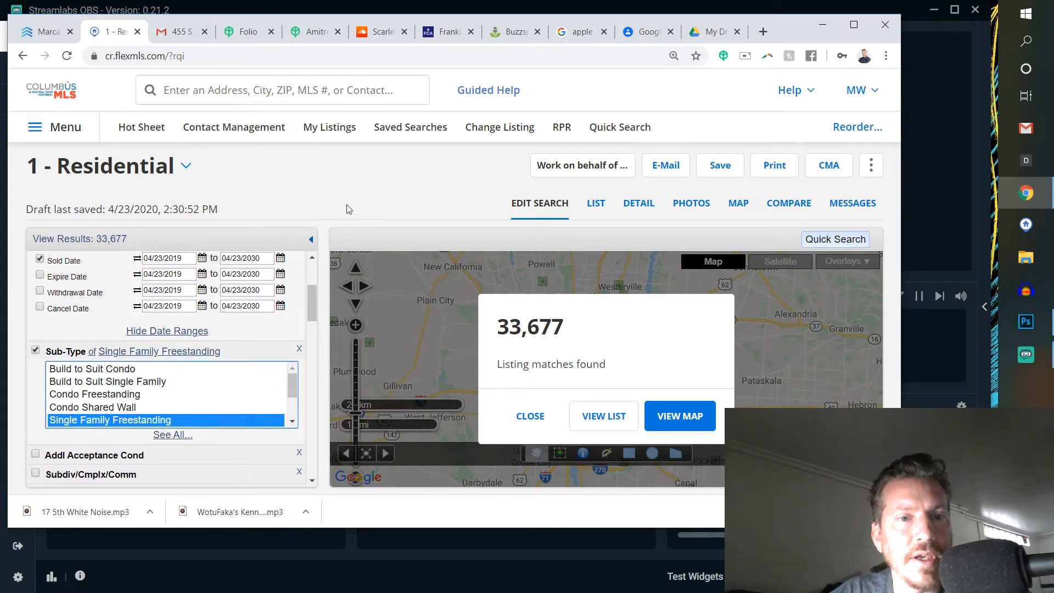
scroll(297, 295, "down", 1)
scroll(288, 350, "down", 1)
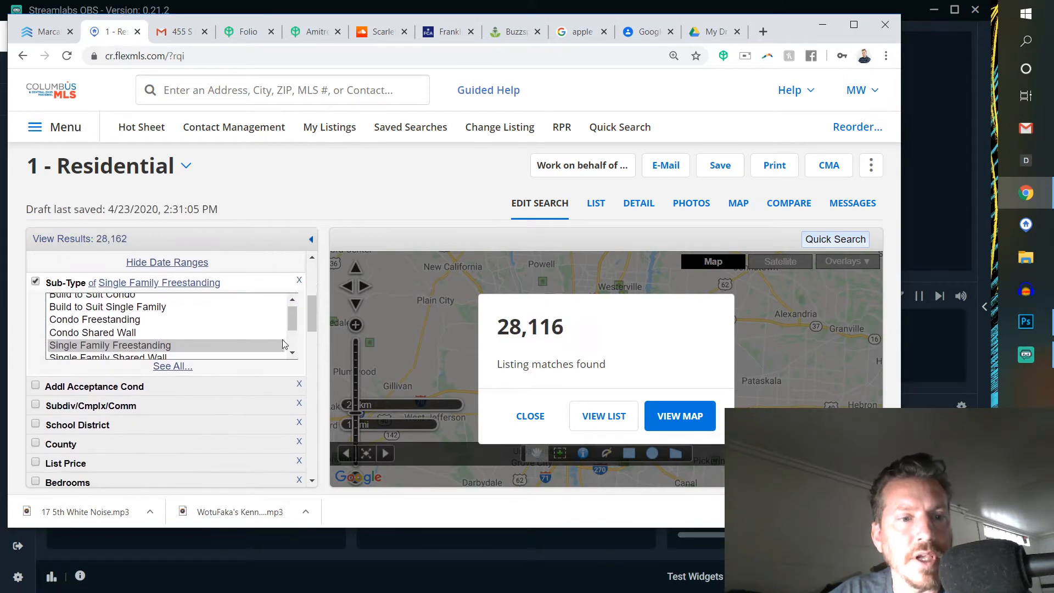
scroll(228, 439, "down", 1)
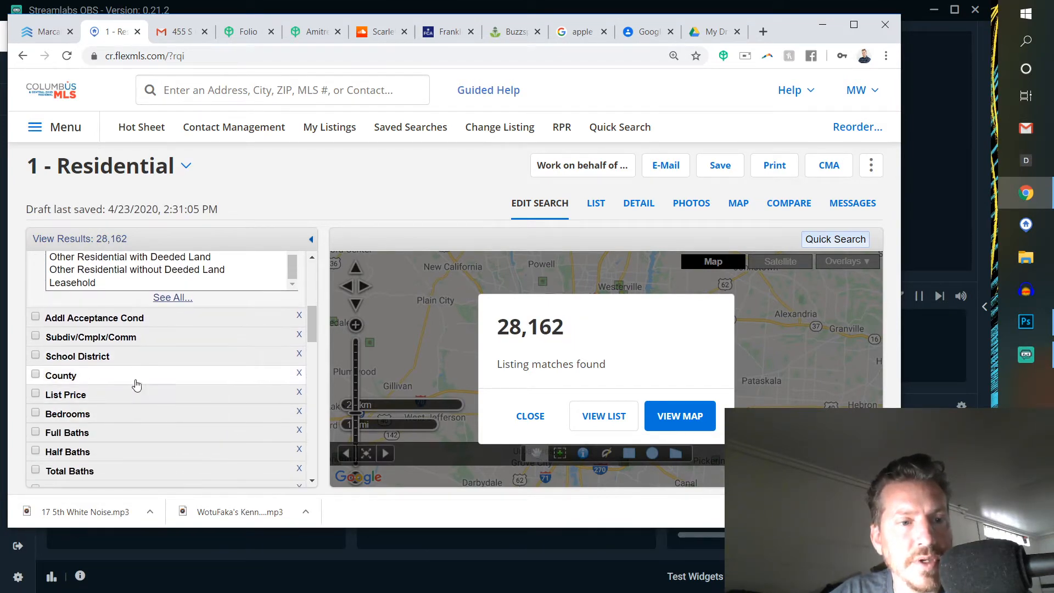
- Set the search minimums to 3 bedrooms and 2 full baths
left_click(110, 417)
left_click(77, 429)
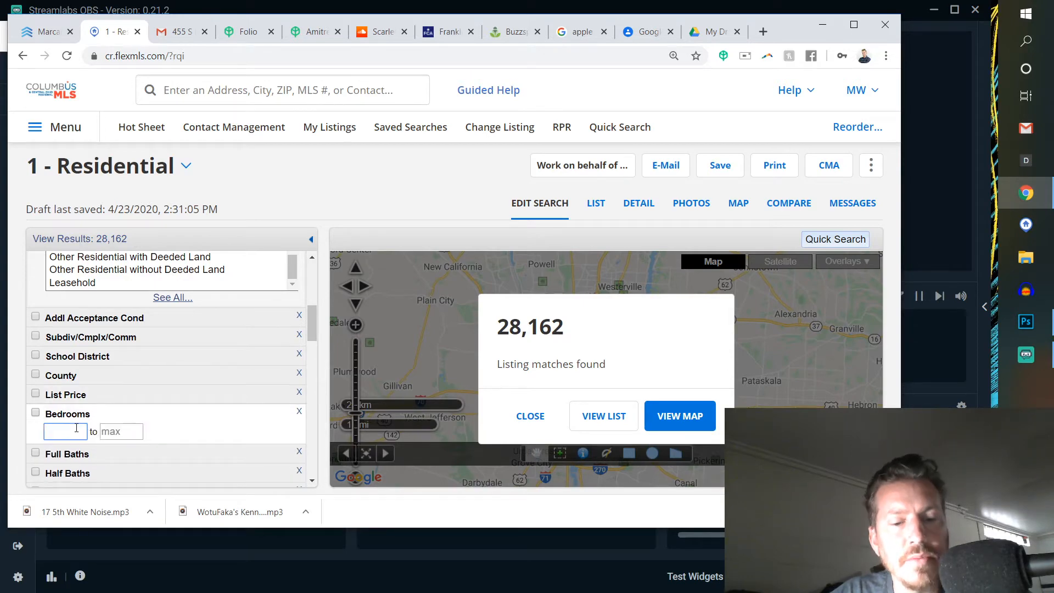
type("3")
left_click(64, 464)
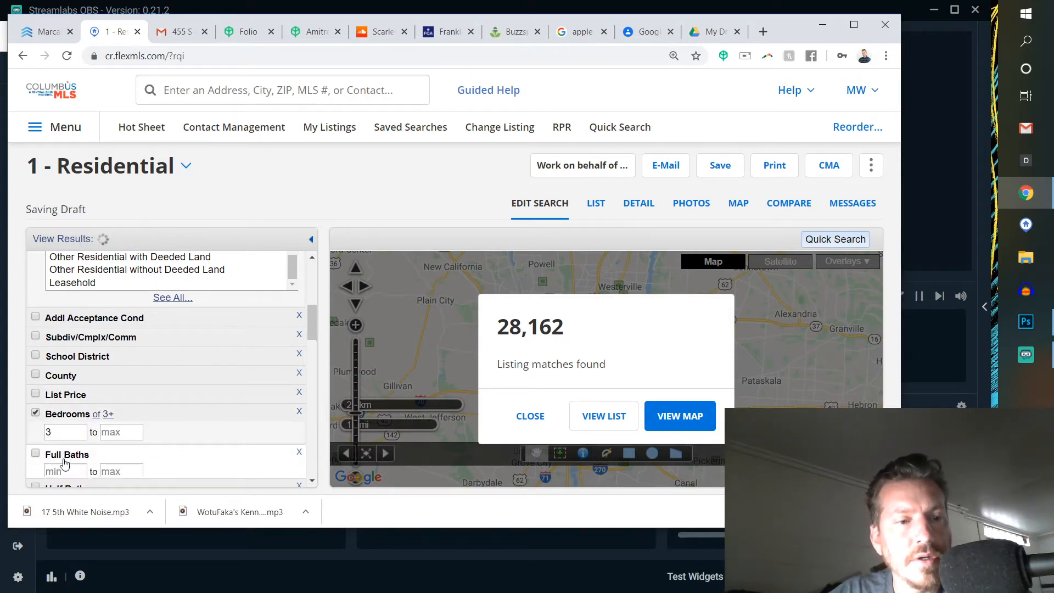
left_click(63, 471)
type("2")
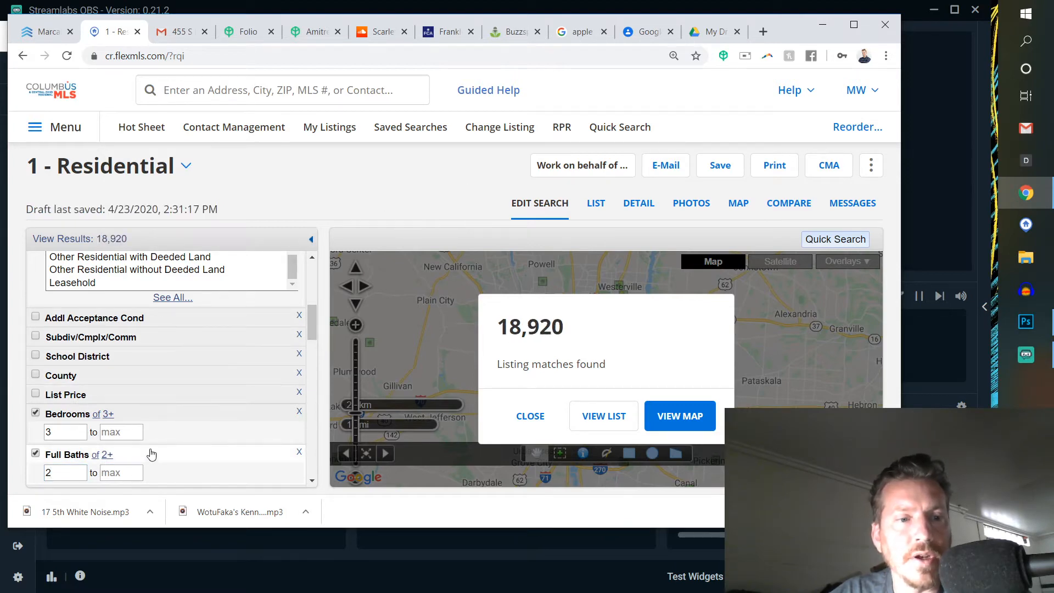
- Cap the search at a maximum of 3 bedrooms and 2 full baths
left_click(126, 434)
type("3")
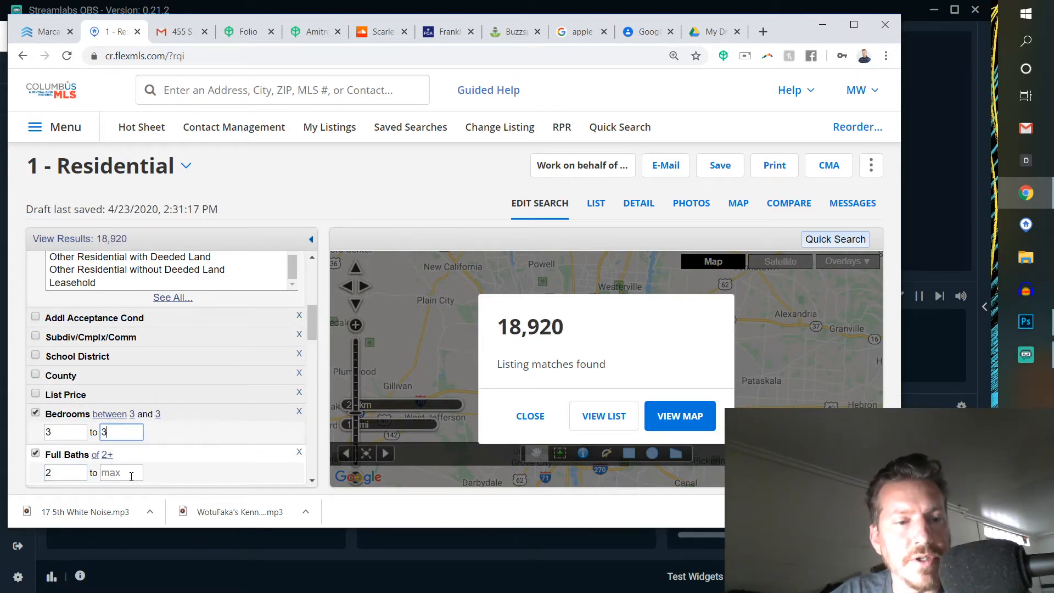
left_click(120, 472)
type("2")
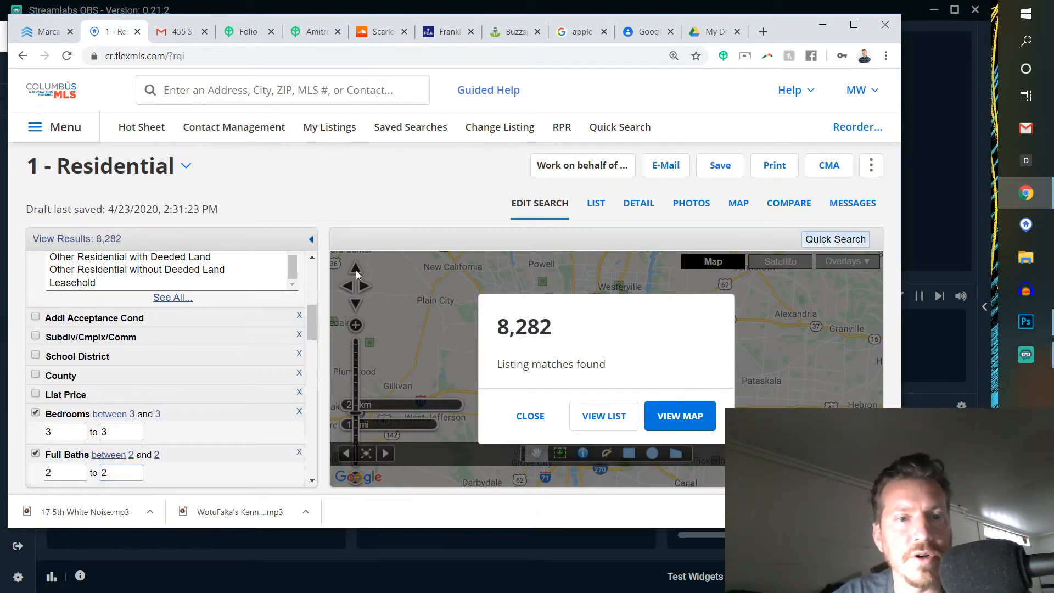
- Filter the search by zip codes beginning with 430
scroll(271, 341, "down", 4)
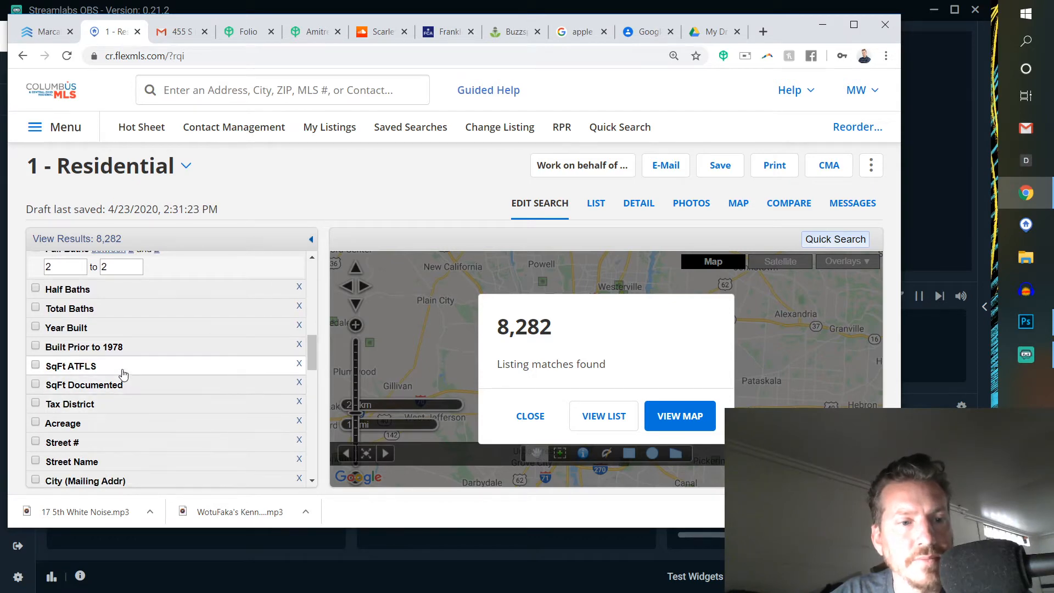
scroll(147, 372, "down", 1)
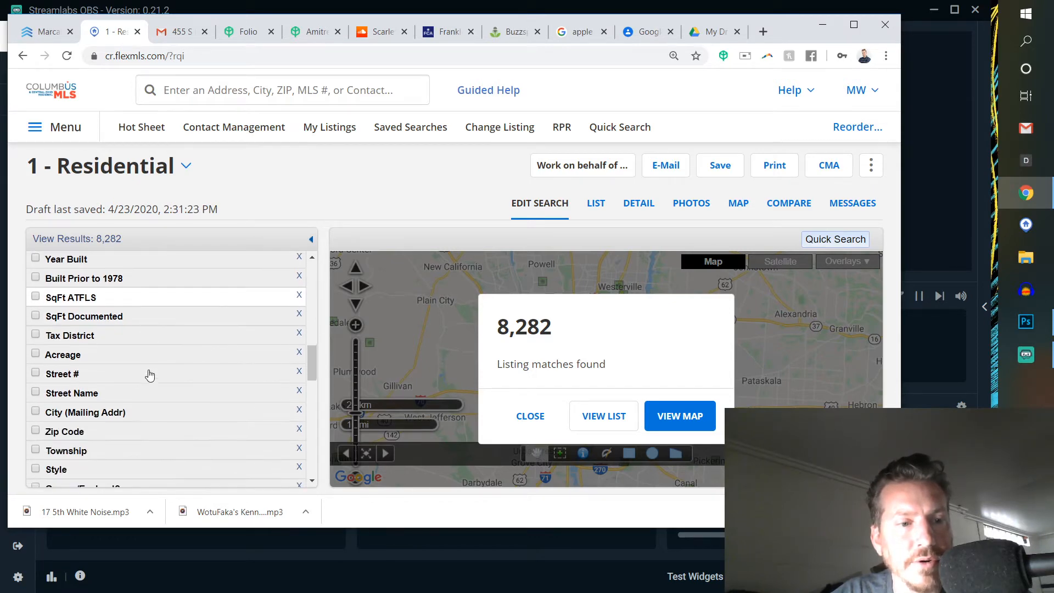
left_click(112, 434)
type("4")
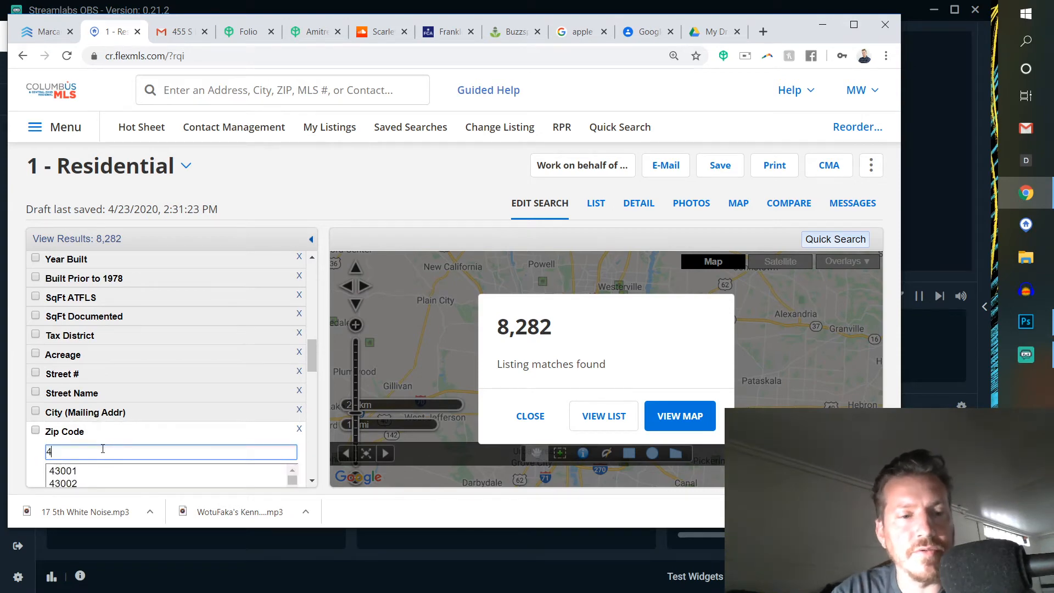
type("30")
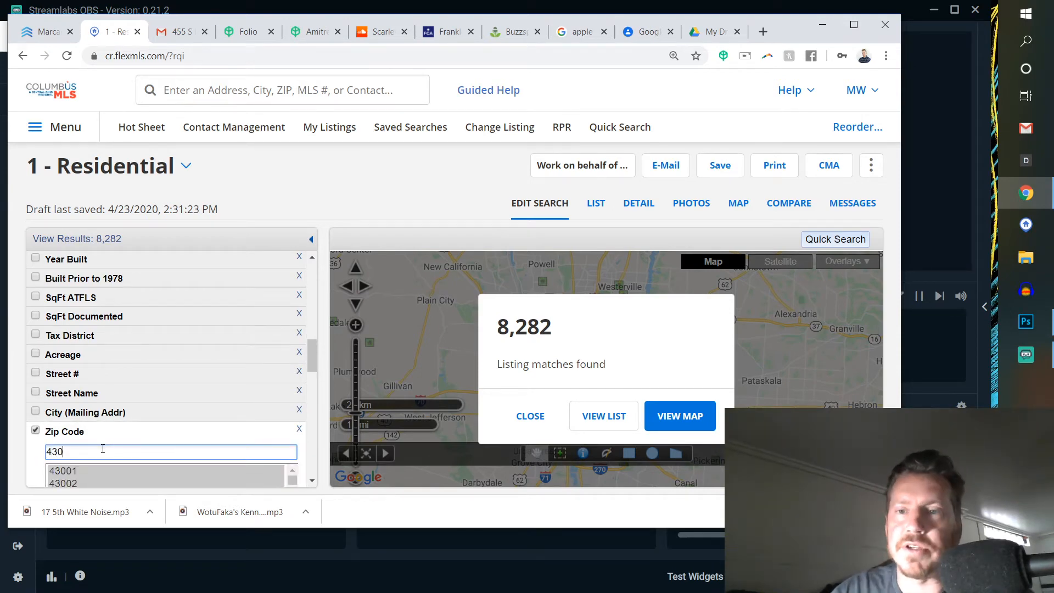
- Show the matching listings on the map and draw a five-sided polygon search area around central Westerville
left_click(739, 203)
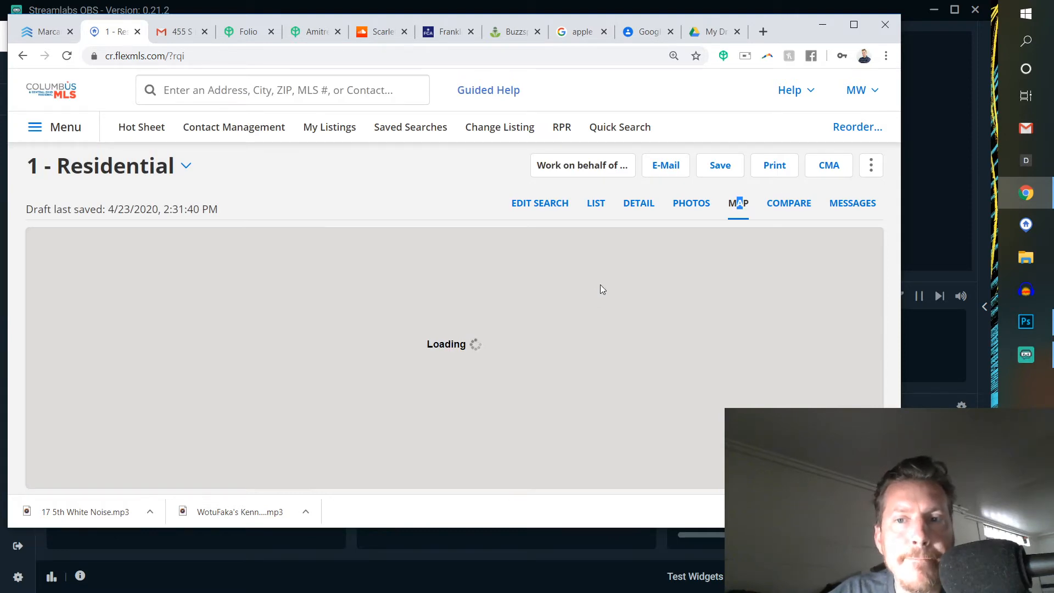
double_click(608, 312)
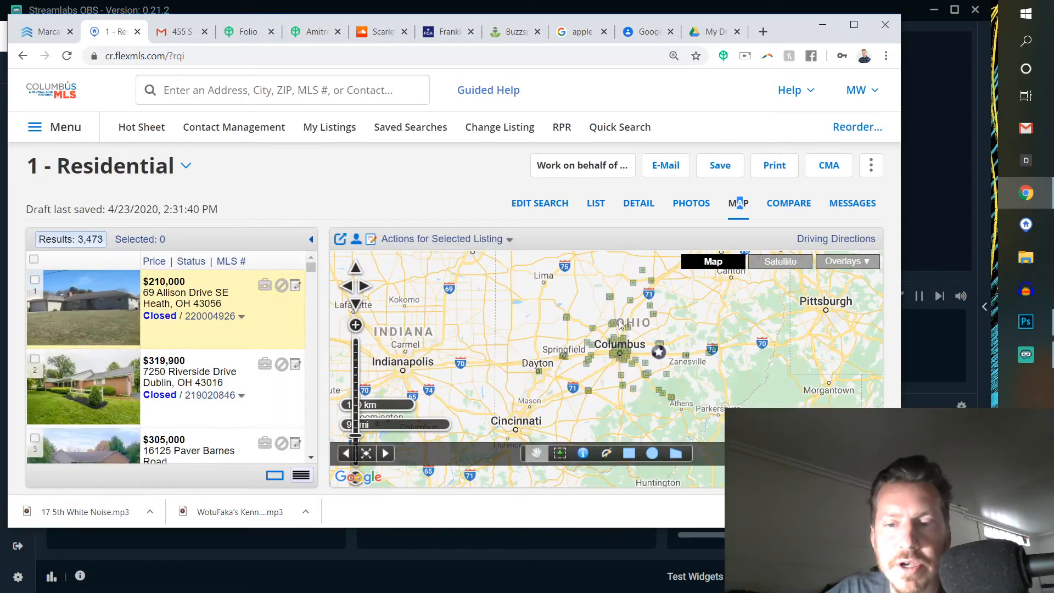
double_click(632, 334)
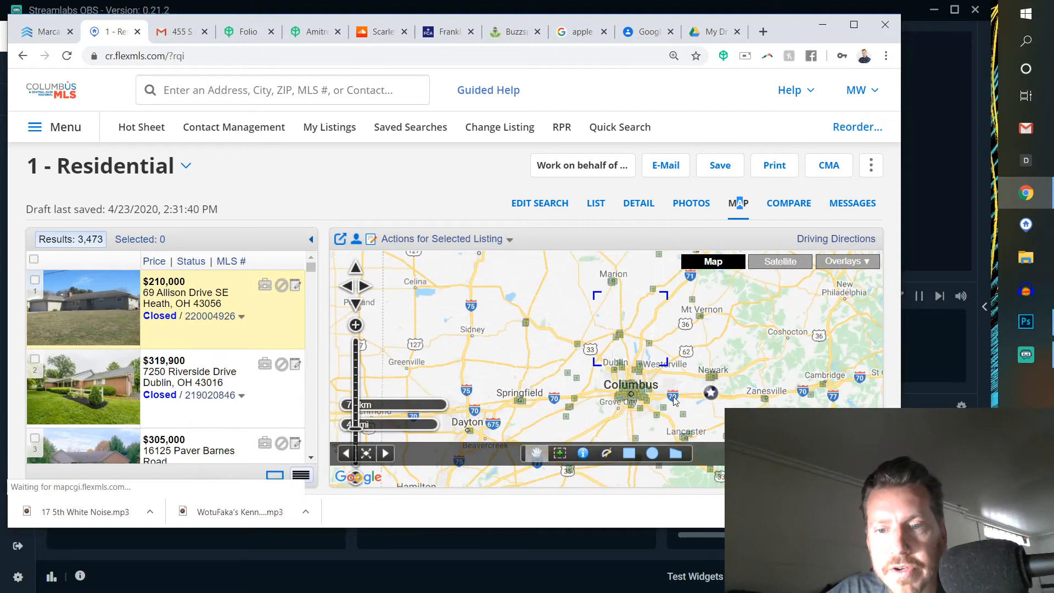
double_click(588, 303)
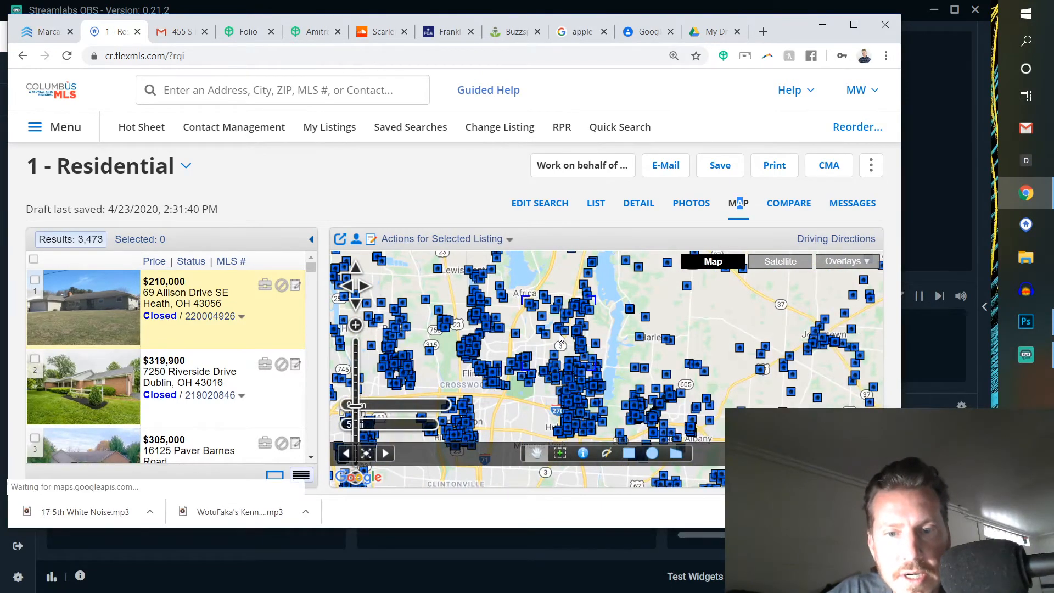
double_click(559, 334)
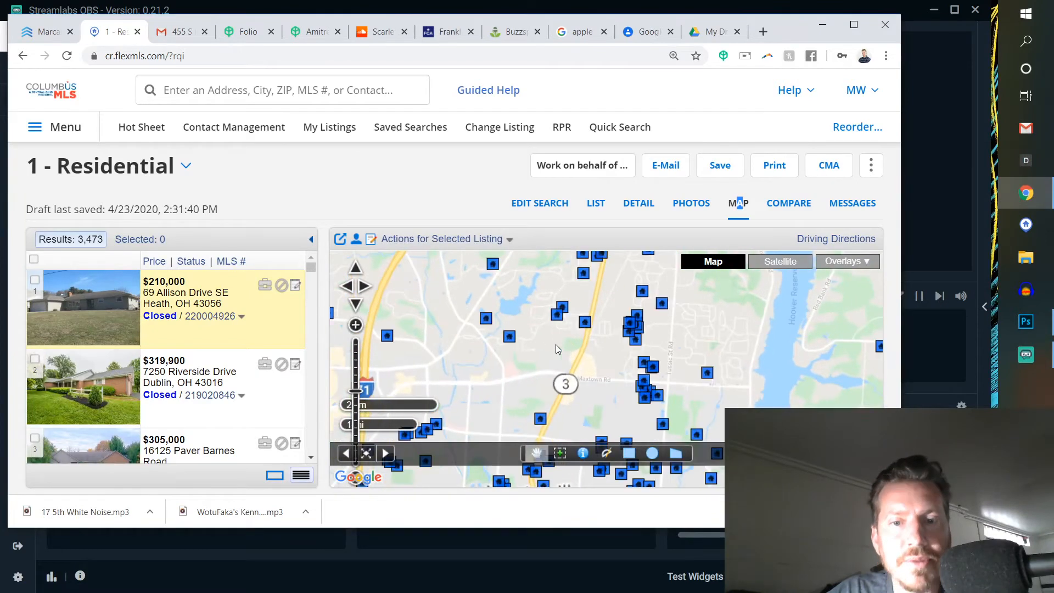
left_click_drag(544, 414, 493, 336)
left_click_drag(516, 380, 548, 357)
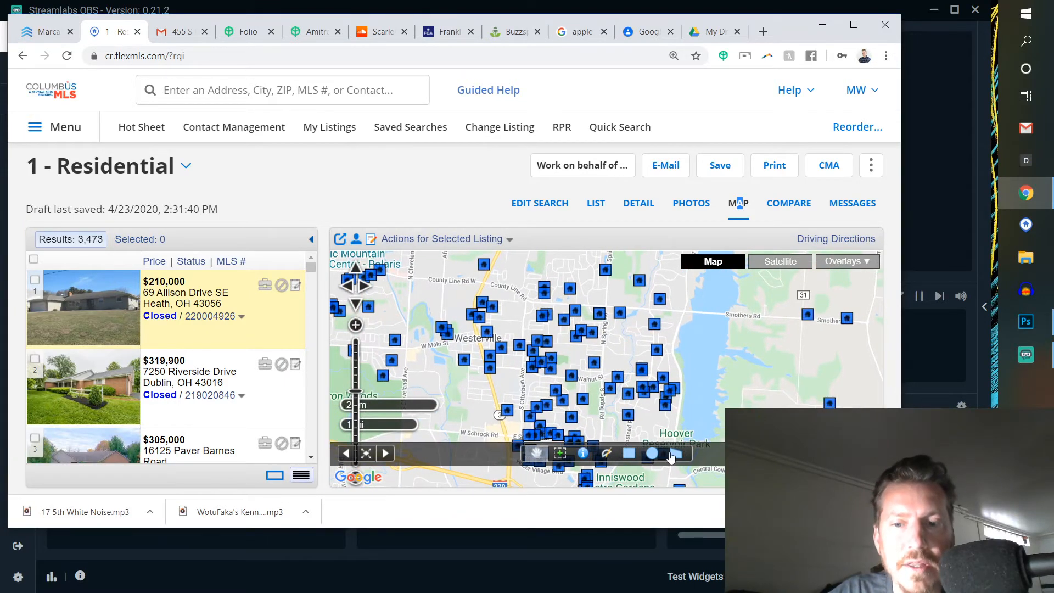
left_click(672, 454)
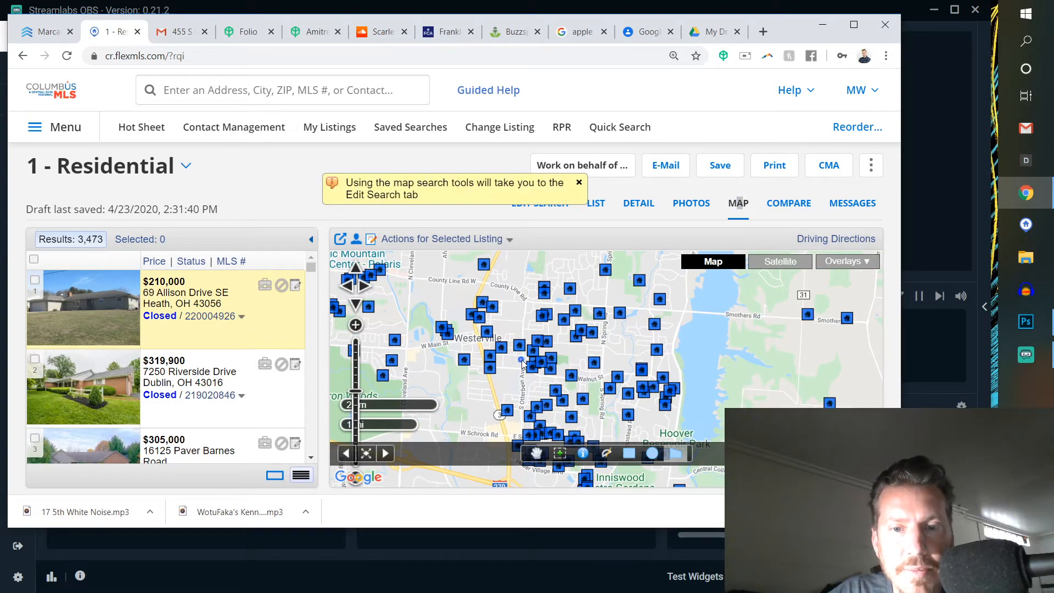
left_click(524, 299)
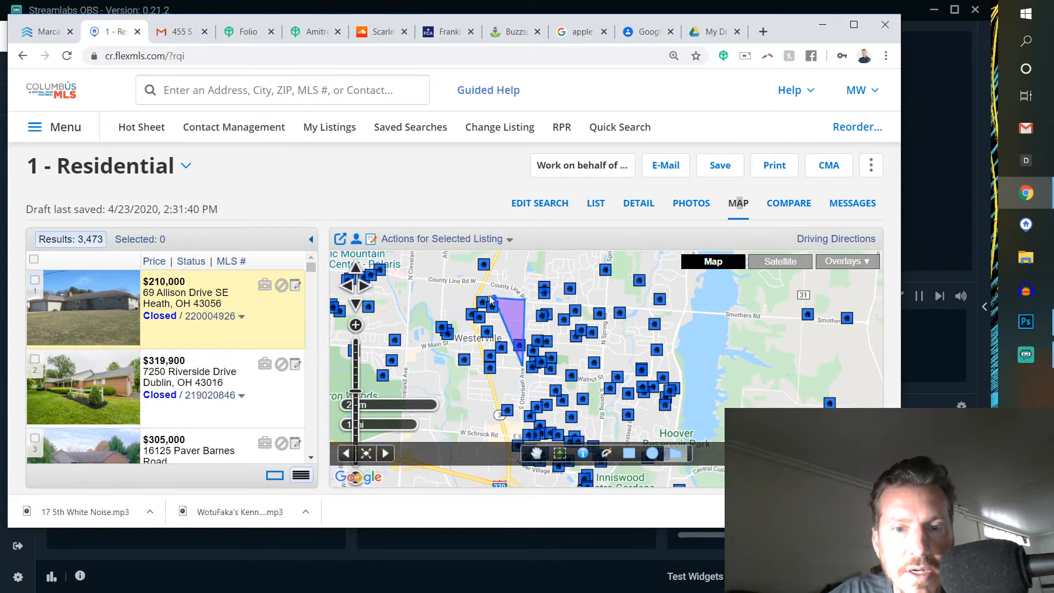
left_click(453, 296)
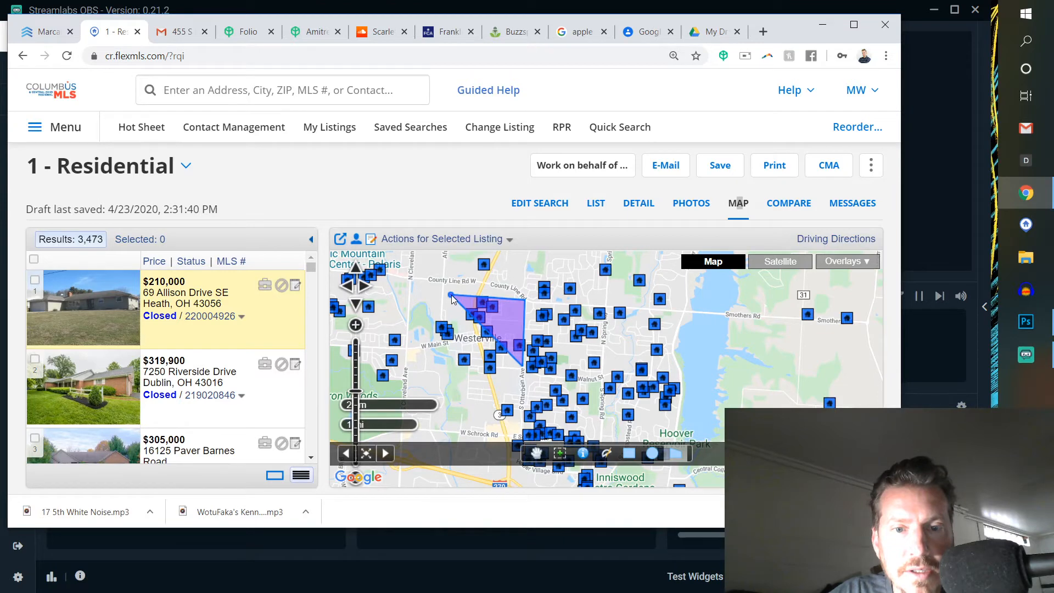
left_click(425, 334)
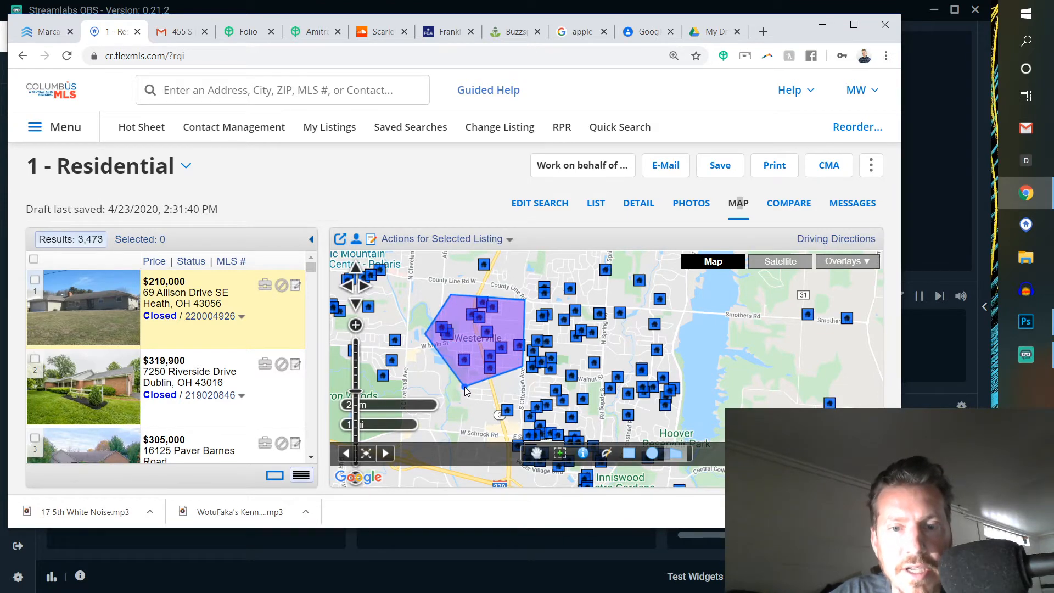
double_click(465, 390)
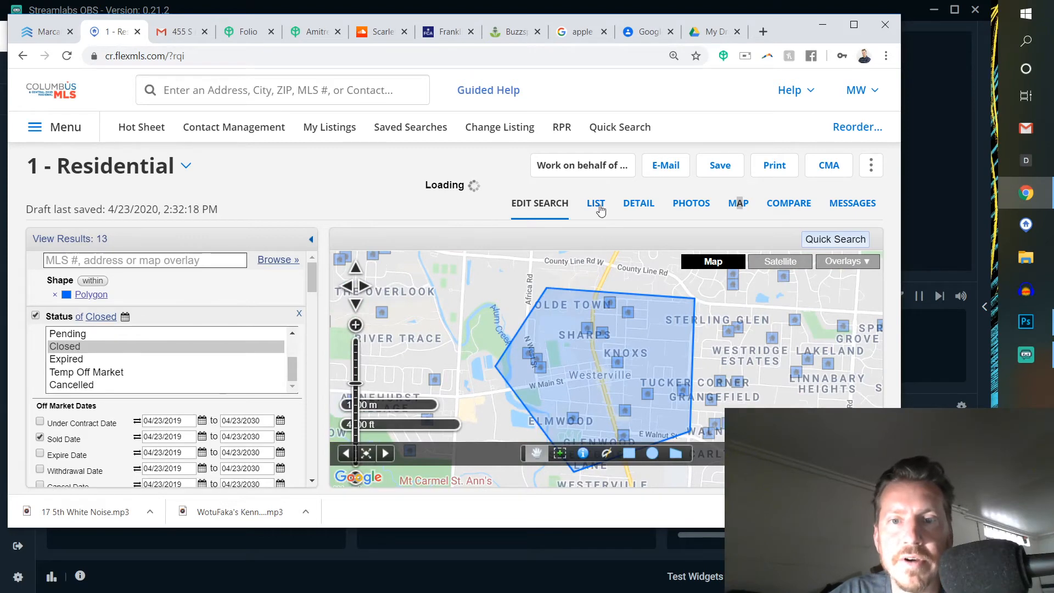
- Check the search criteria combined with the polygon and display the matching listings as a list
left_click(589, 224)
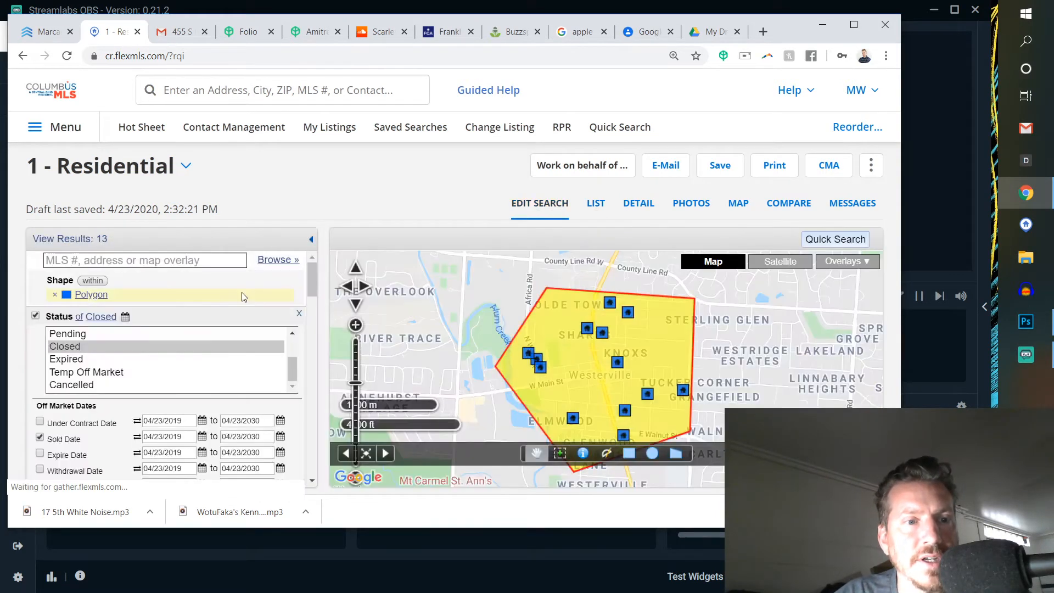
scroll(174, 382, "down", 2)
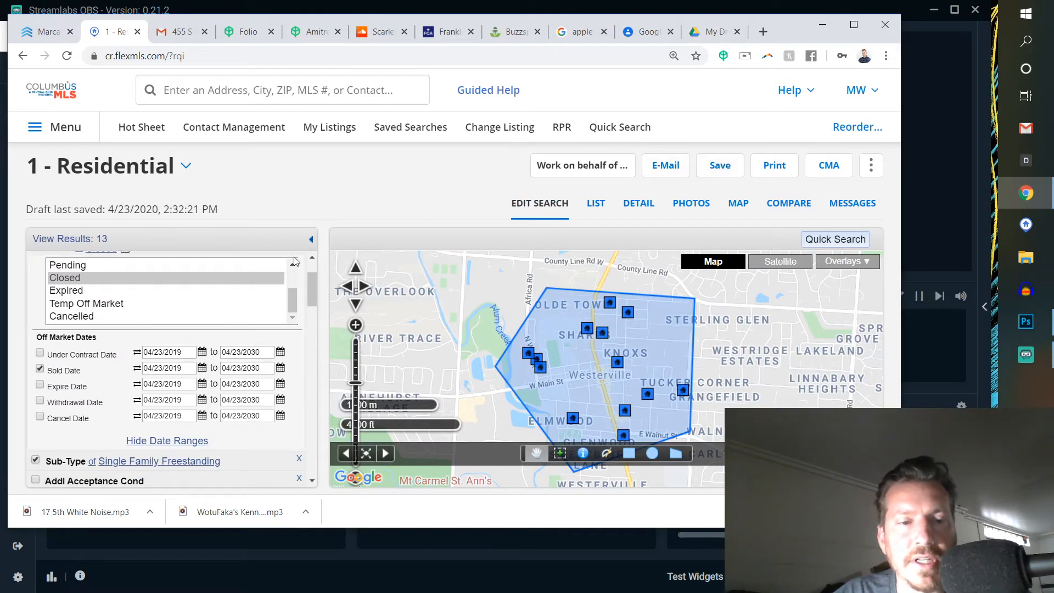
left_click(596, 205)
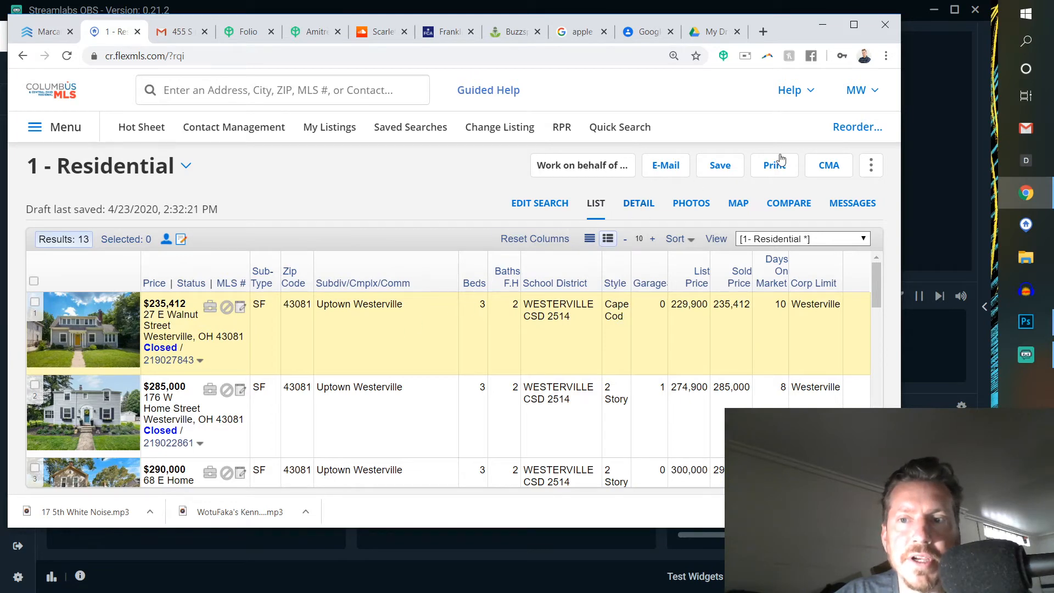
- Open the export options for the search results and choose Toolkit CMA Export as the export type
left_click(871, 166)
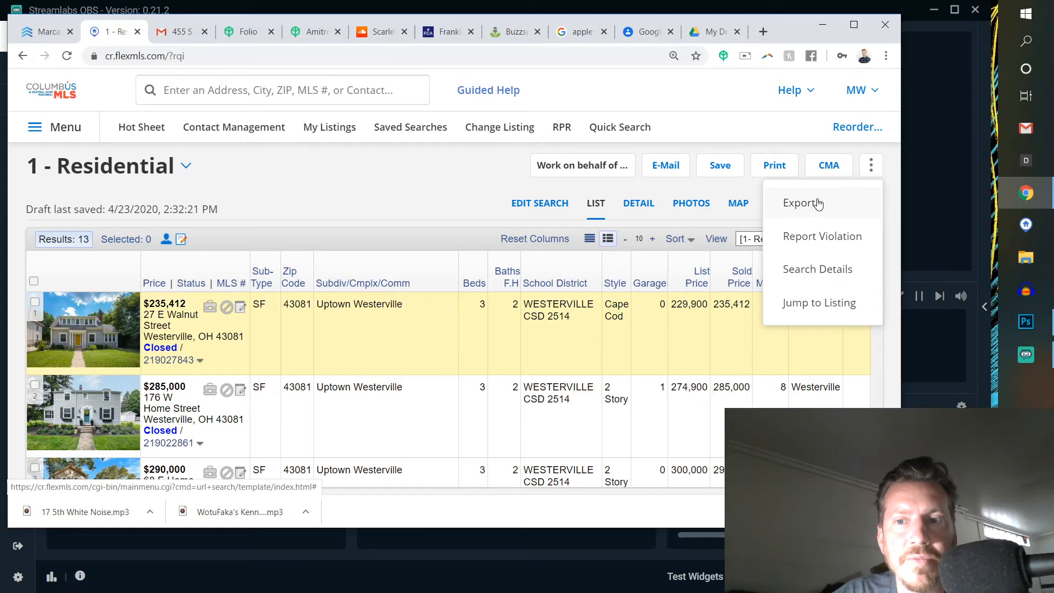
left_click(799, 204)
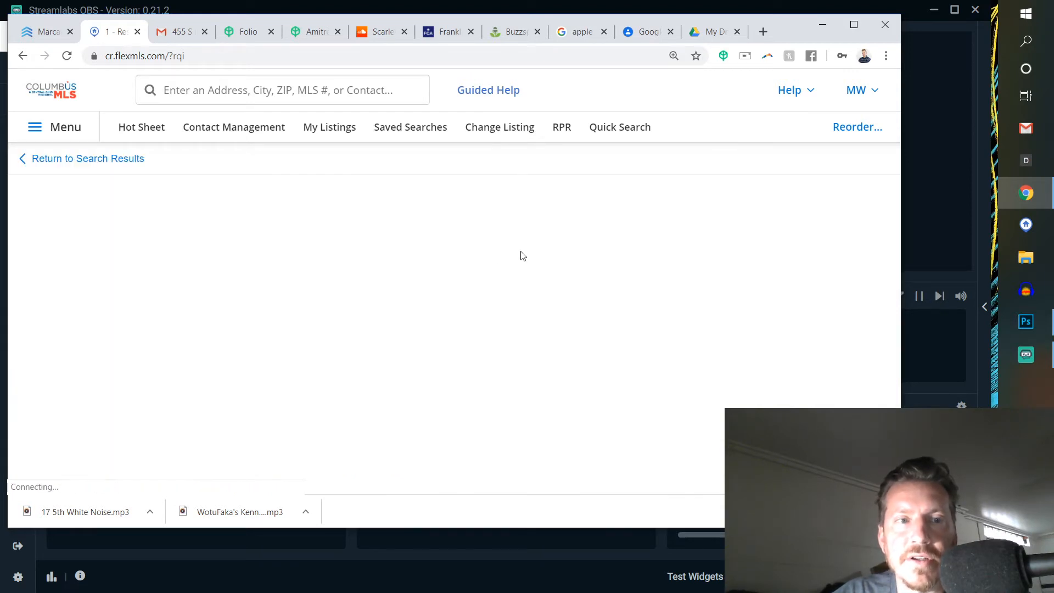
scroll(339, 310, "down", 1)
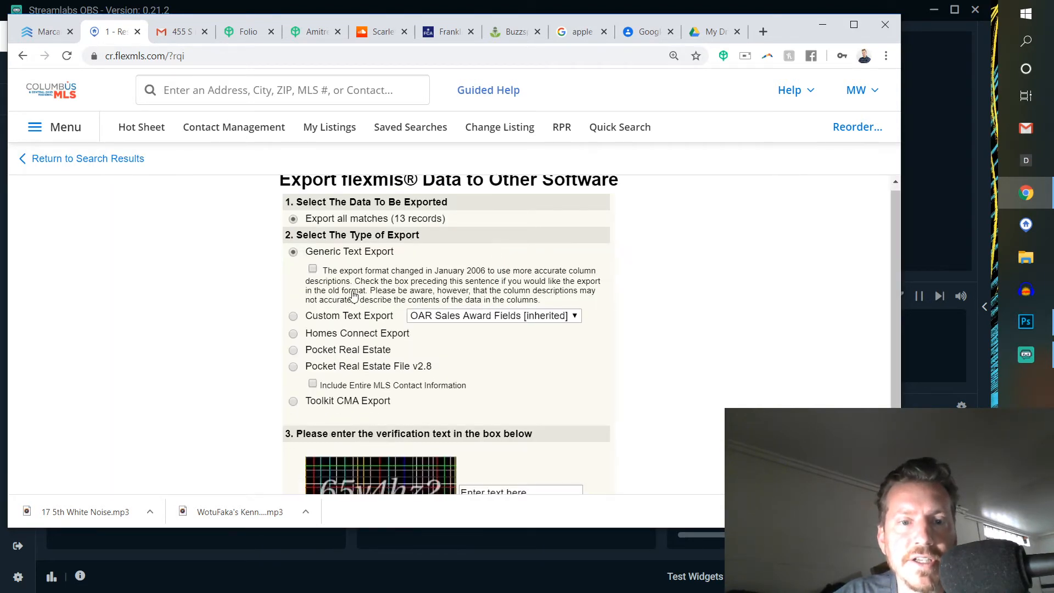
scroll(344, 324, "up", 1)
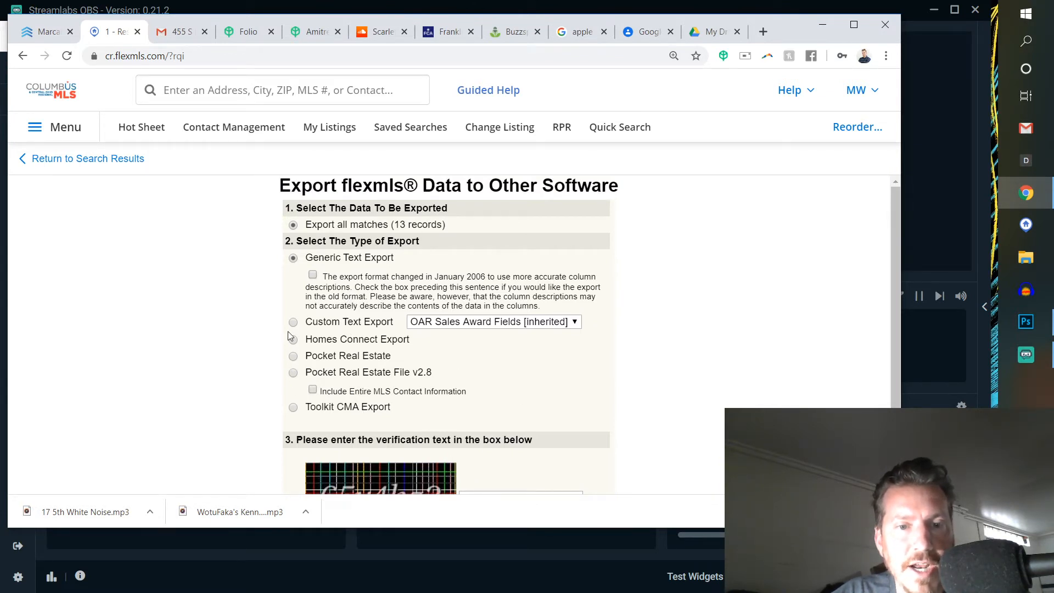
left_click(294, 408)
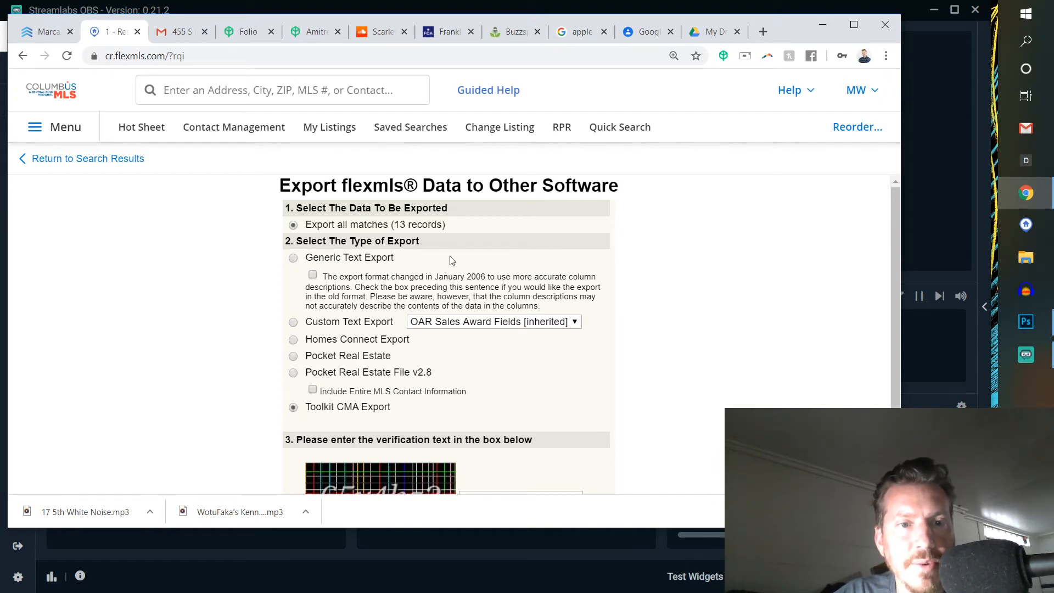
- Enter the verification text shown in the image and export the listing data
scroll(497, 354, "down", 2)
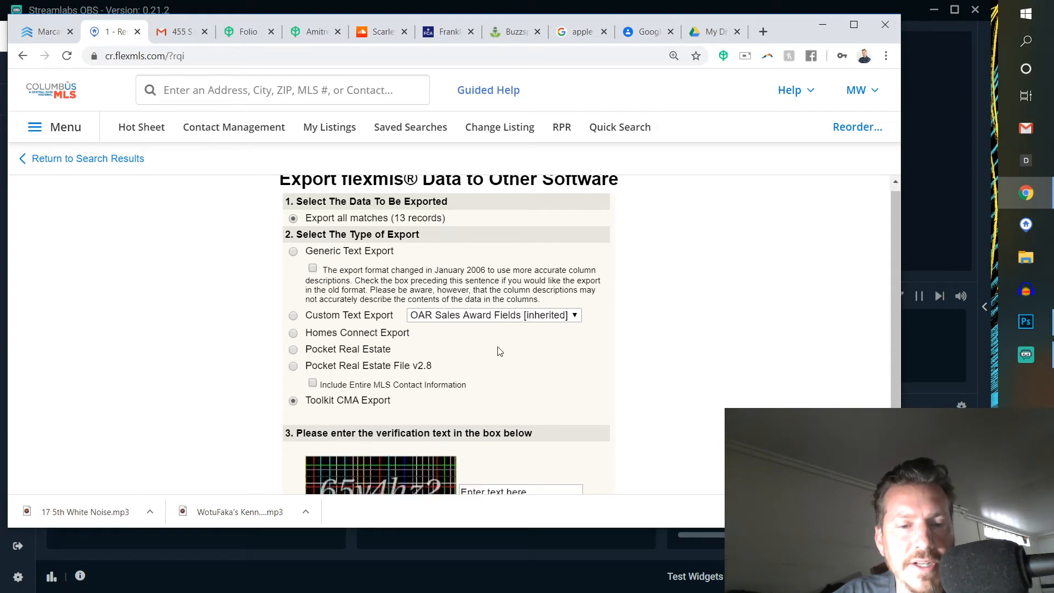
left_click(501, 404)
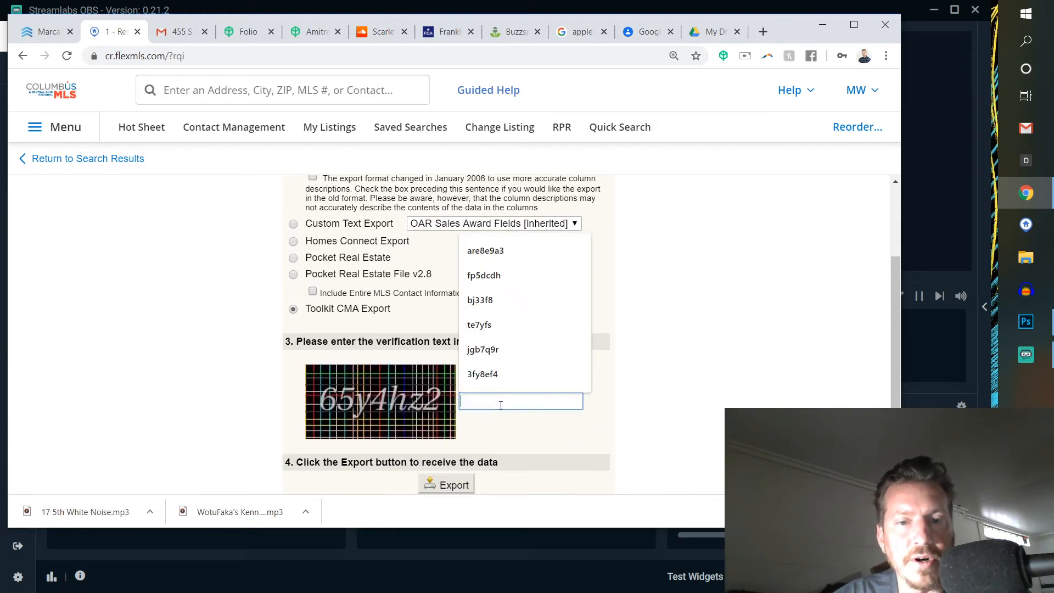
type("65y")
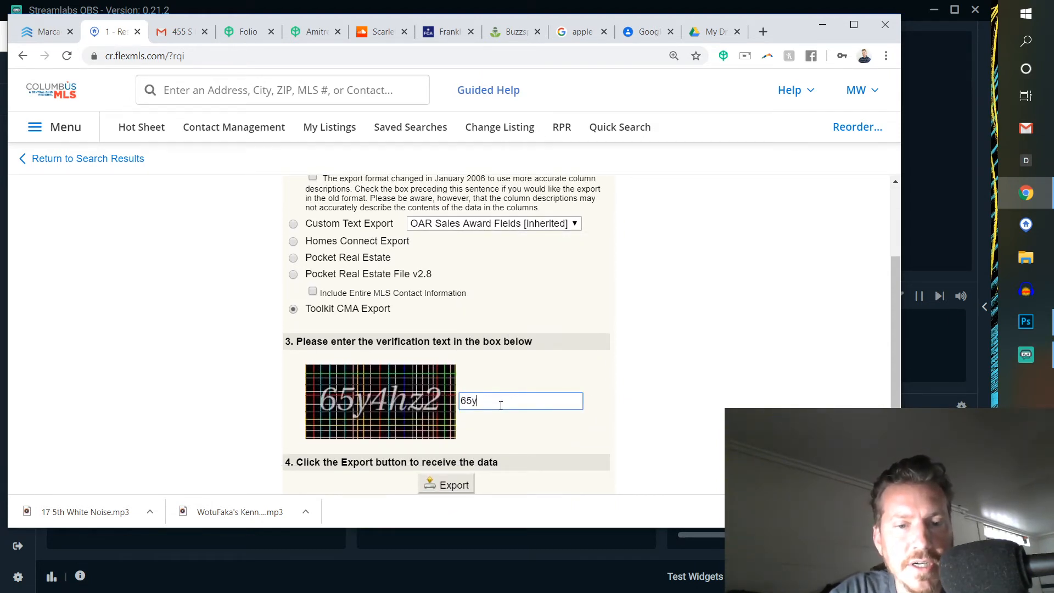
type("4")
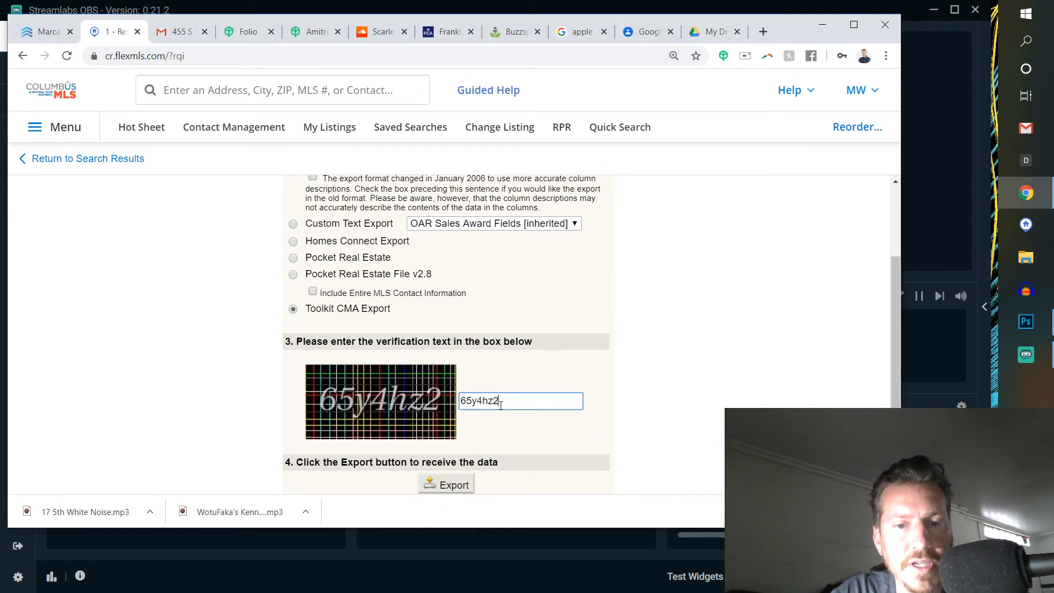
type("hz2")
left_click(447, 486)
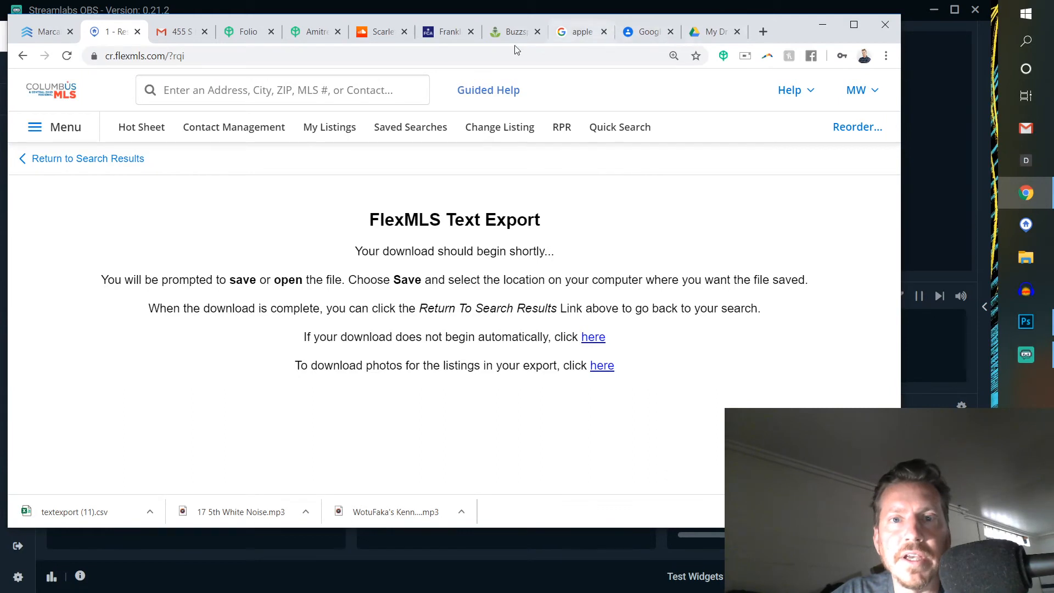
- Switch to Google Drive, upload the textexport (11) file from Downloads to My Drive and open it with Google Sheets
left_click(713, 33)
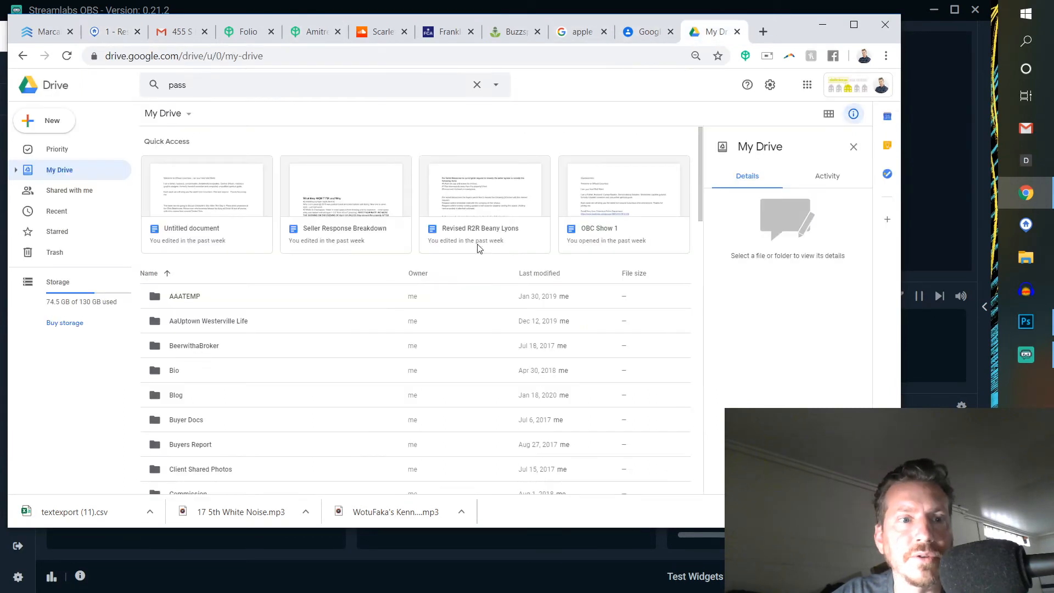
scroll(505, 244, "down", 1)
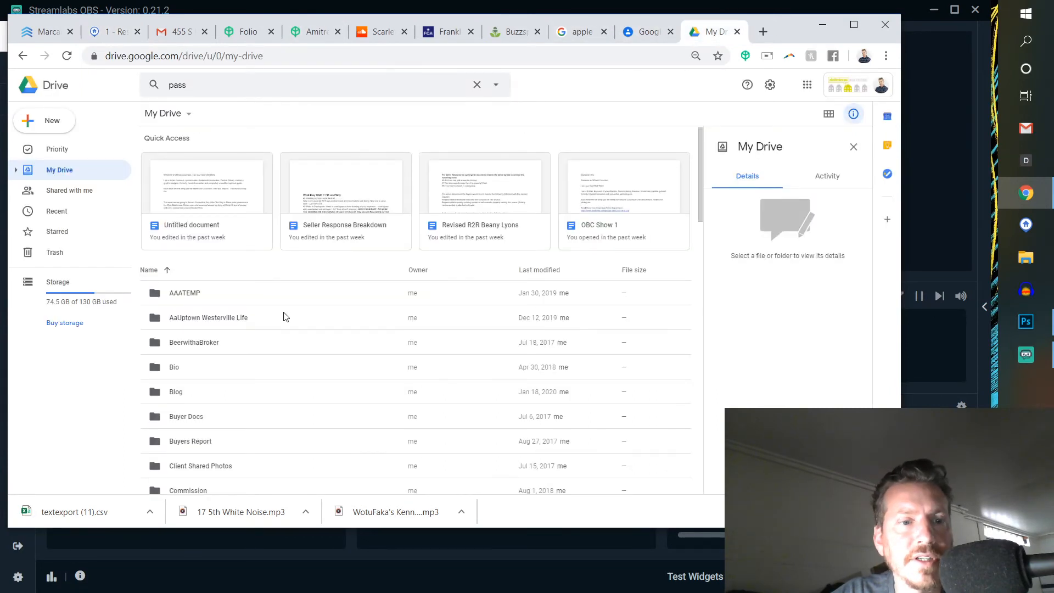
scroll(284, 317, "down", 4)
scroll(282, 319, "down", 6)
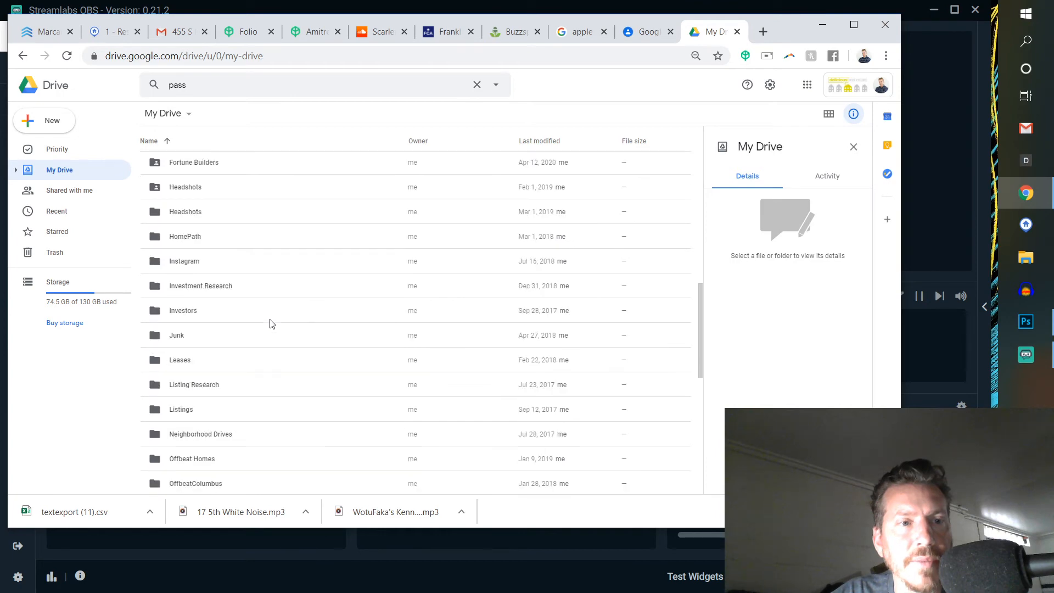
scroll(269, 324, "up", 10)
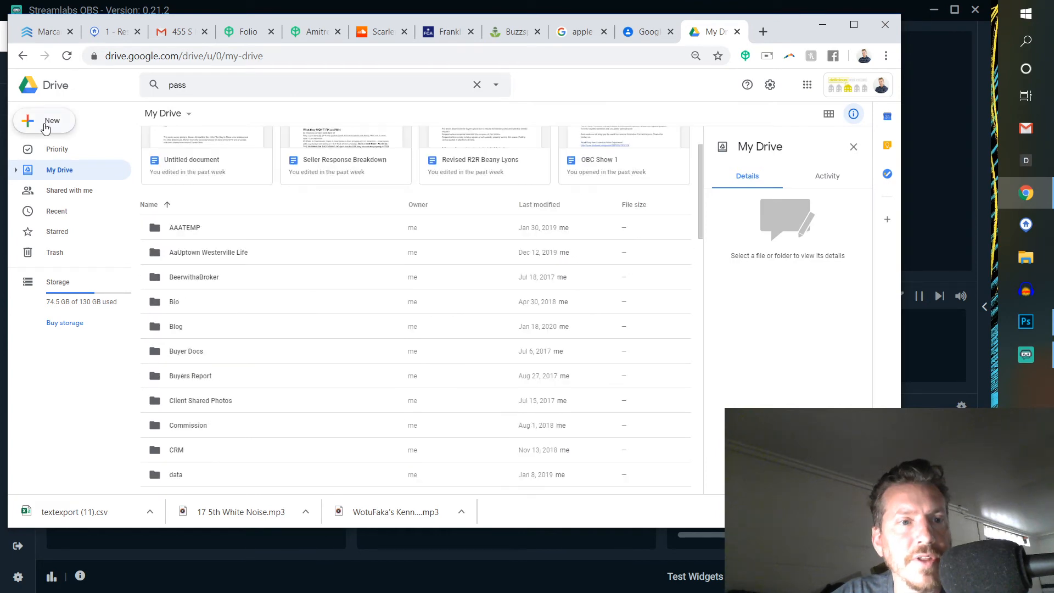
left_click(45, 126)
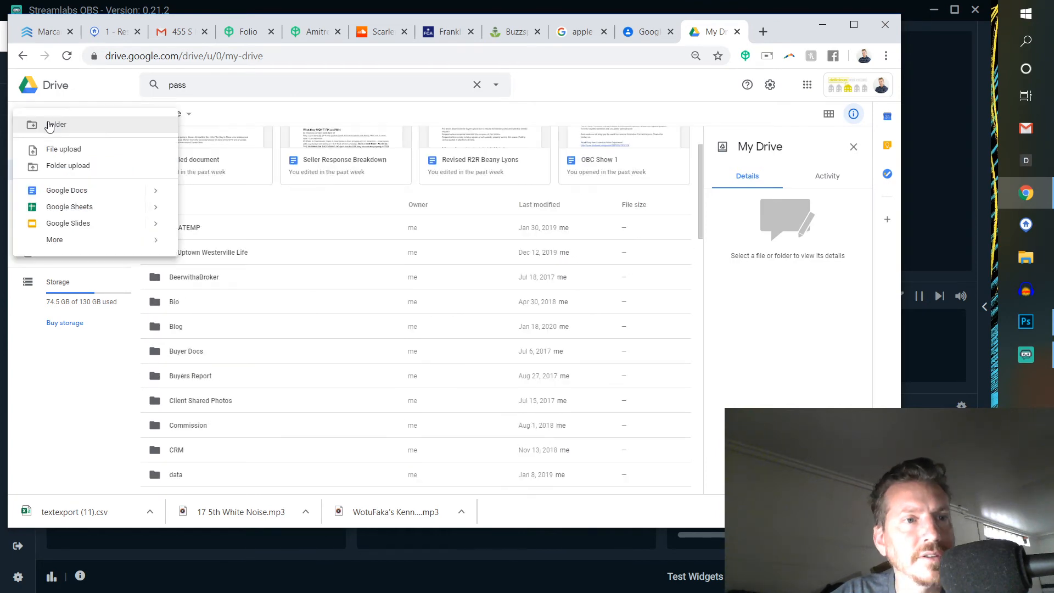
left_click(66, 149)
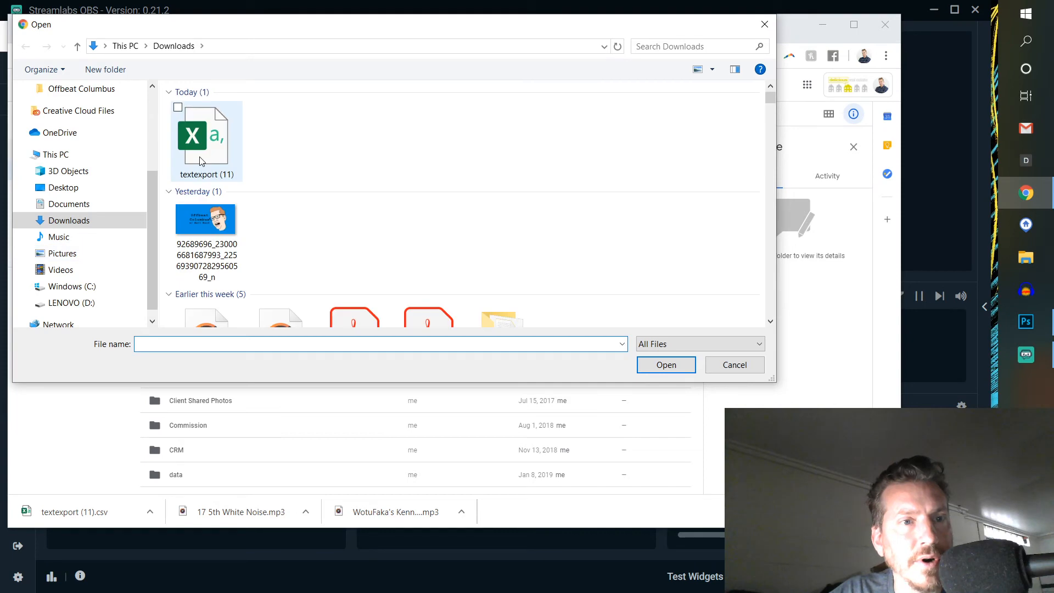
left_click(200, 160)
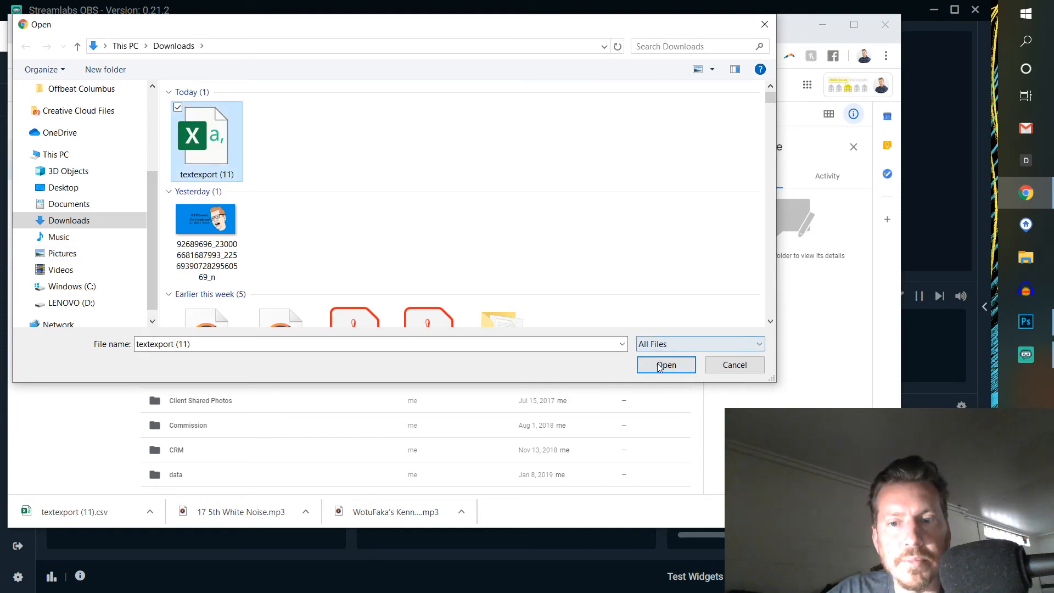
left_click(661, 366)
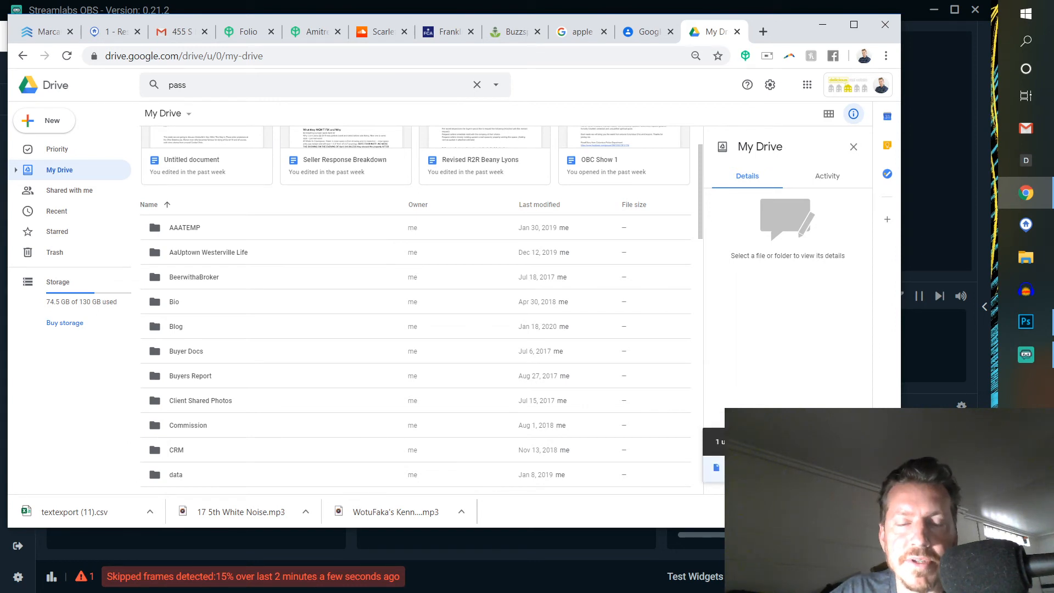
left_click(768, 468)
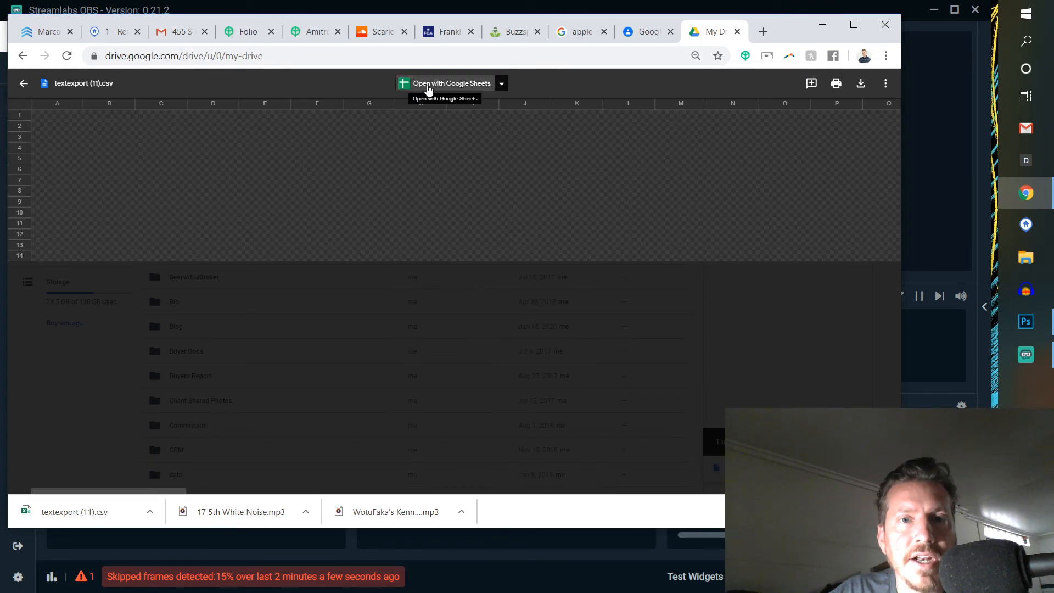
left_click(429, 85)
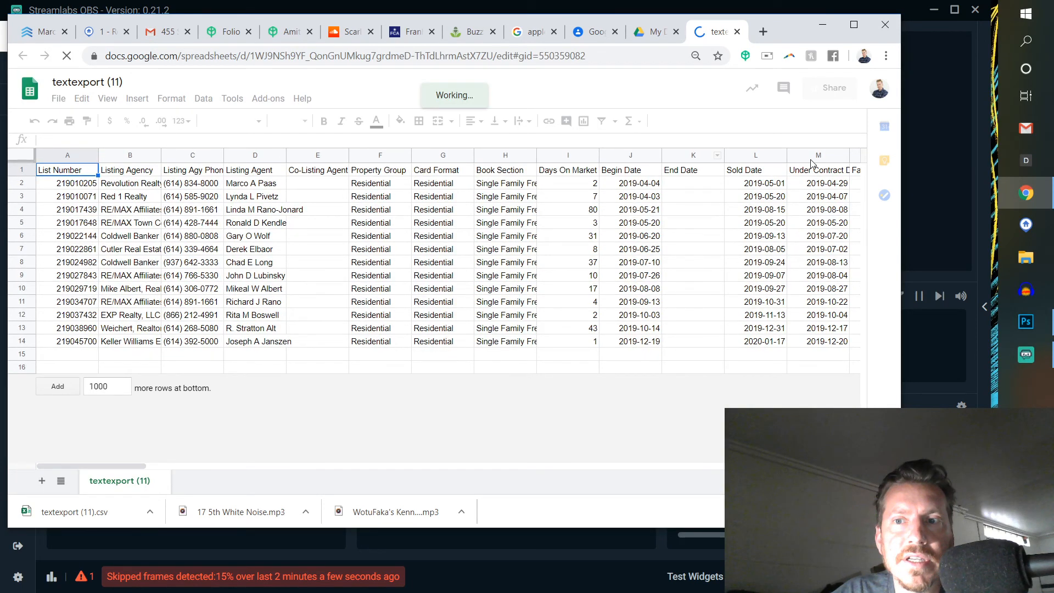
- Examine the exported listing columns, highlighting List Price, Sold Price and Financing, and continue across to the lot, selling agent and bedroom columns
left_click_drag(144, 466, 190, 468)
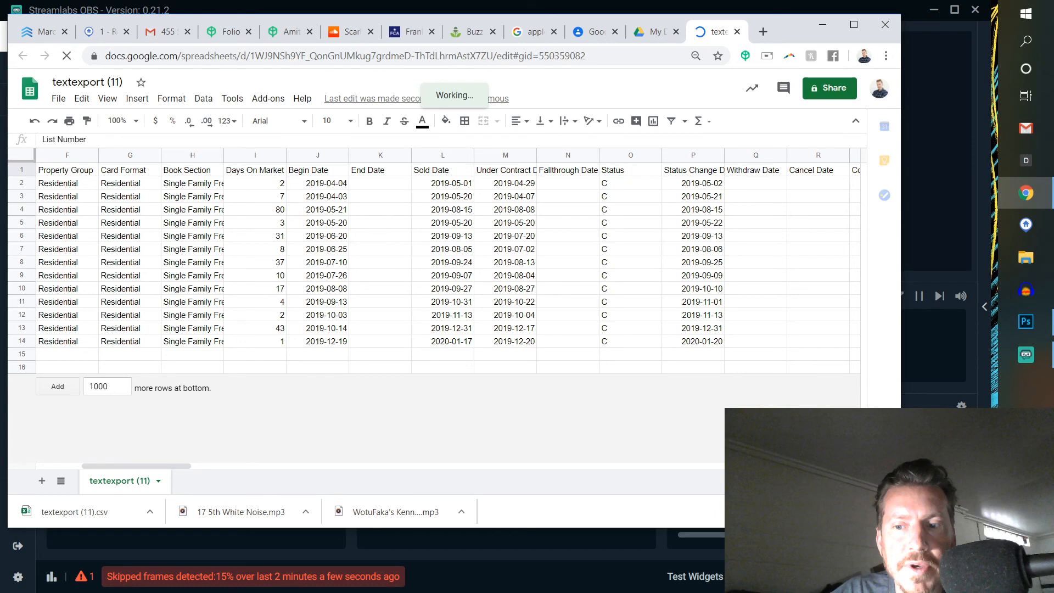
left_click_drag(153, 466, 166, 466)
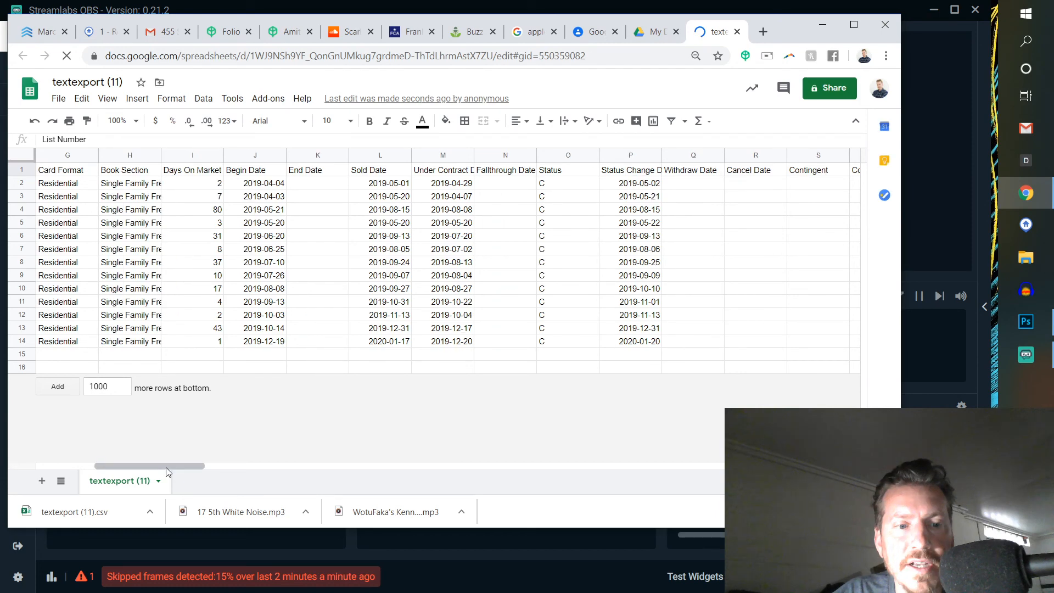
left_click_drag(166, 467, 243, 467)
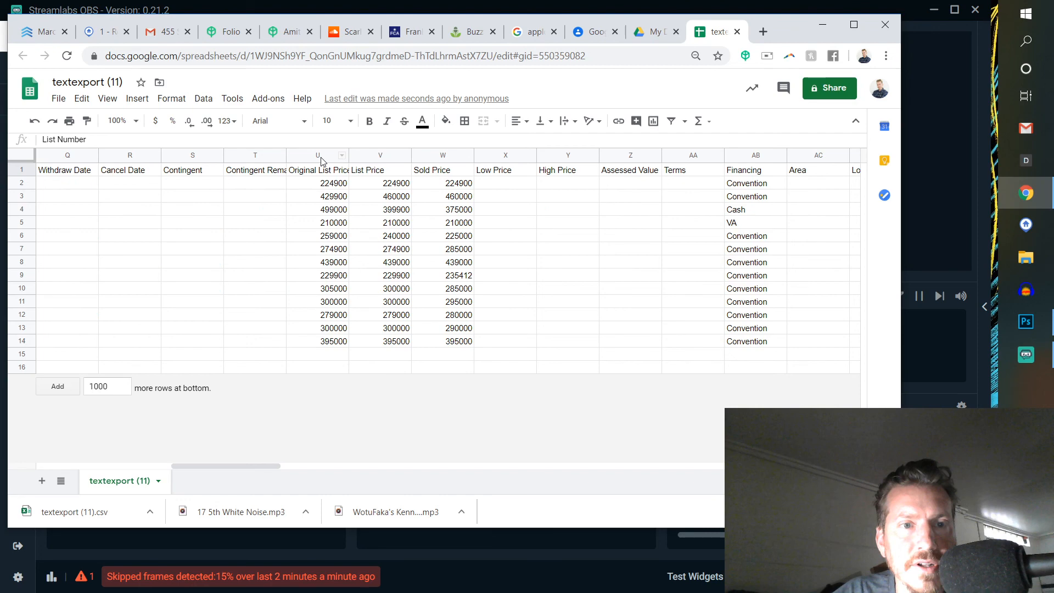
left_click(380, 156)
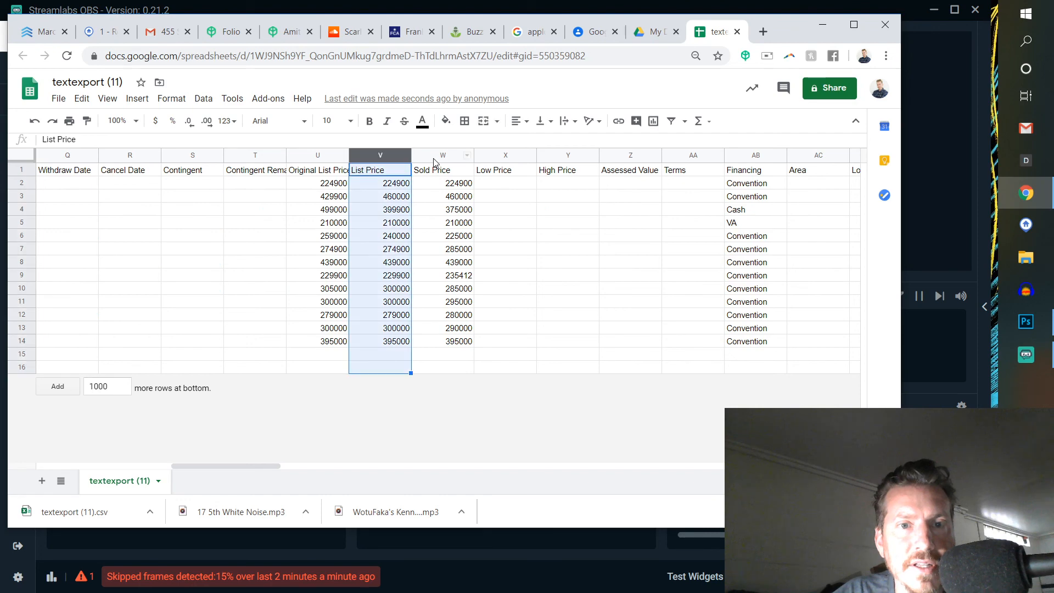
left_click(434, 157)
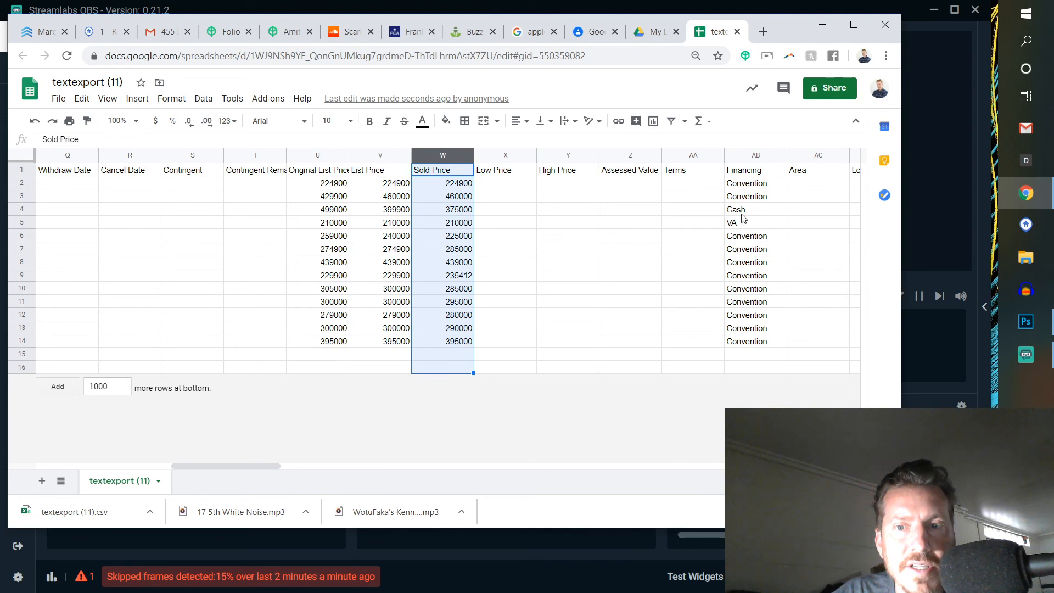
left_click_drag(745, 170, 739, 341)
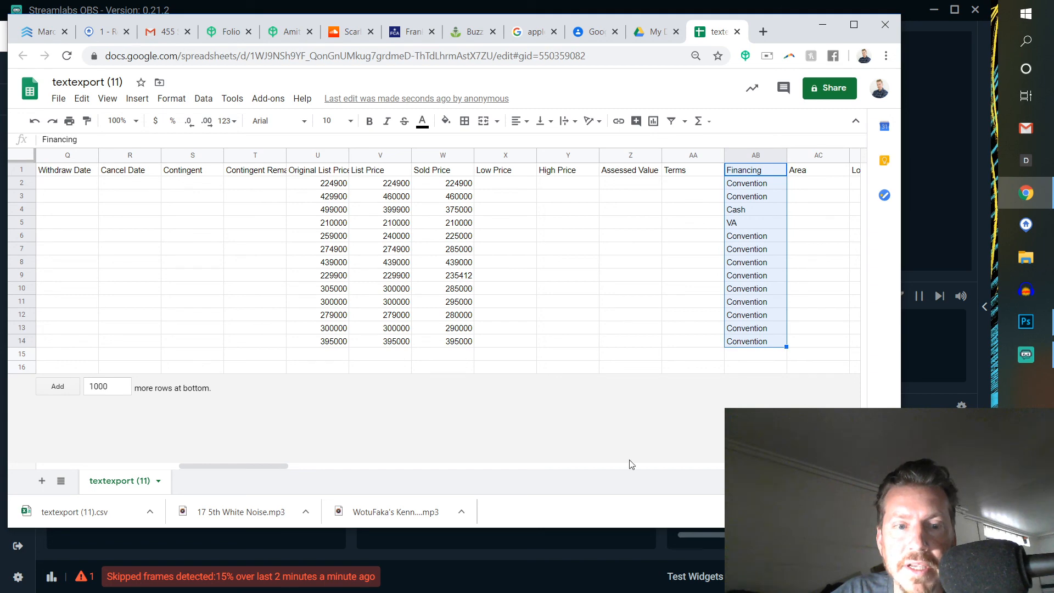
left_click_drag(226, 467, 470, 470)
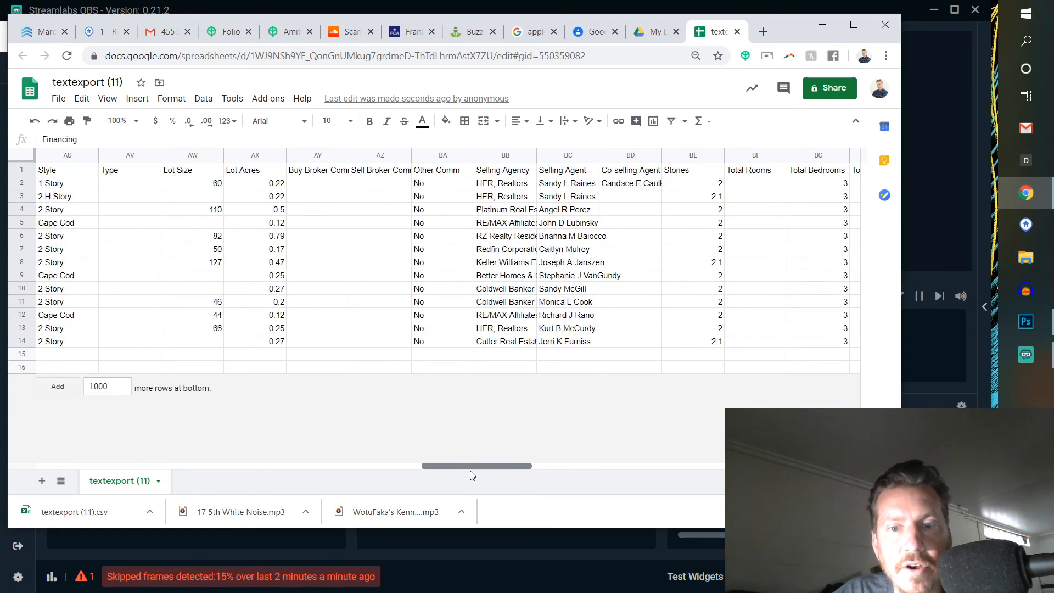